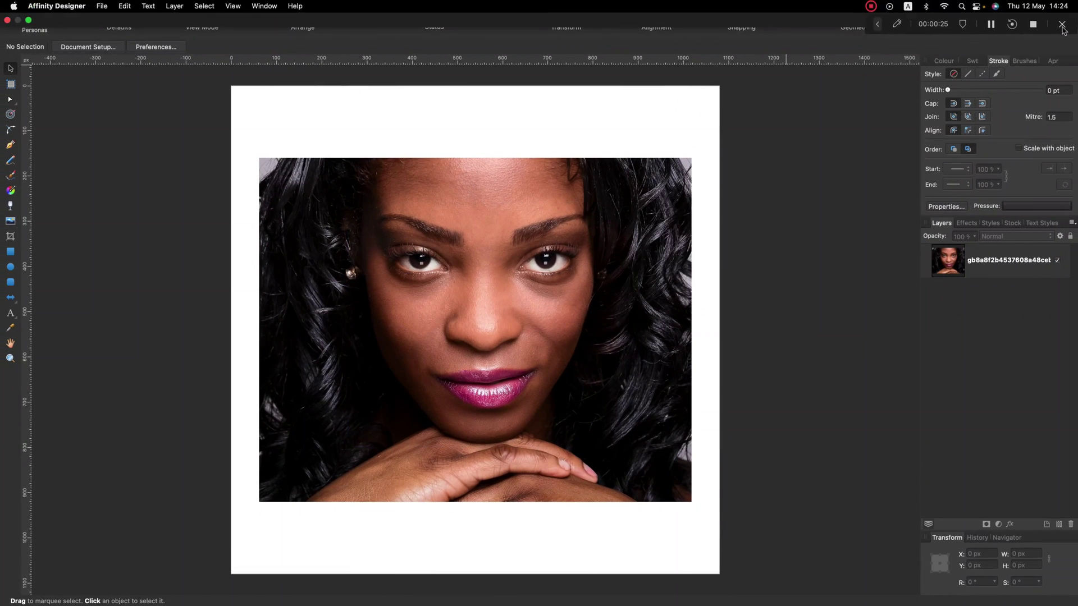
Add a vertical guide down the page centre and toggle the column guides display
drag(23, 122, 479, 125)
click(235, 8)
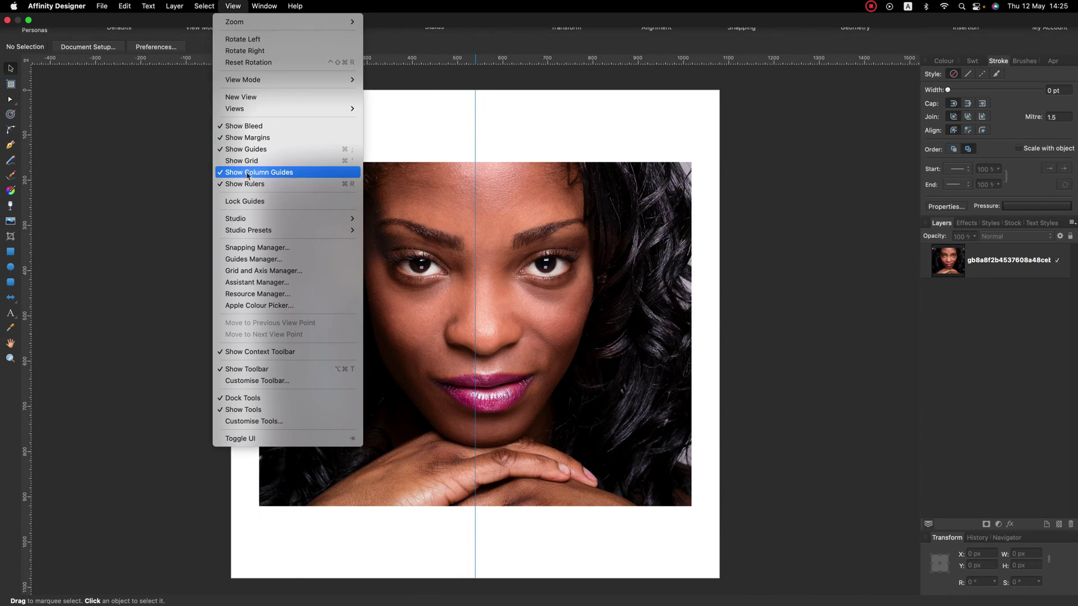
click(226, 180)
Enlarge the portrait photo past the page sides with a slight rotation
key(super+a)
key(super+1)
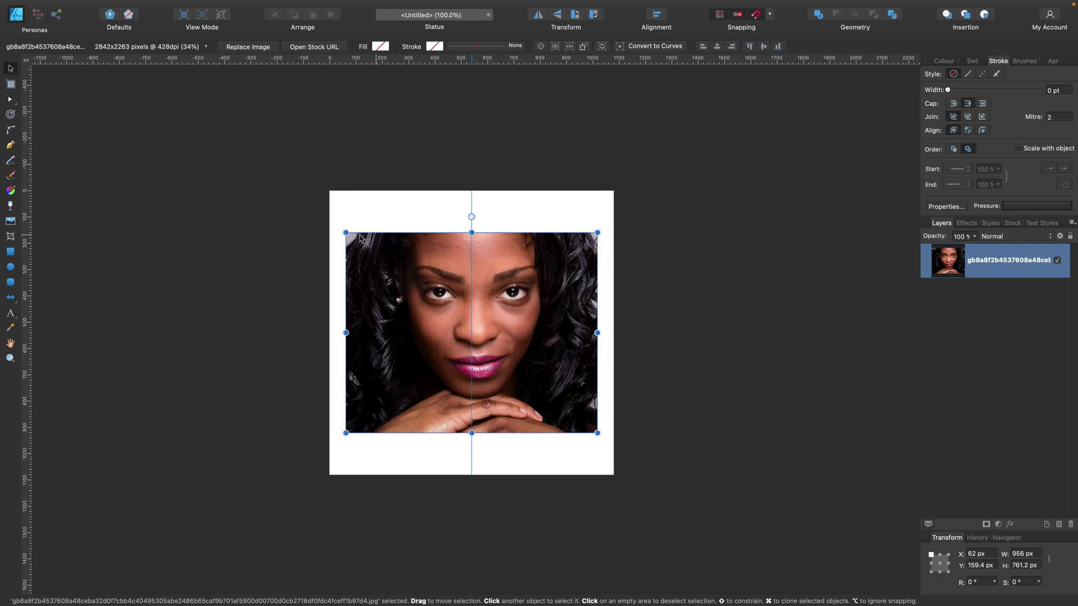
drag(472, 228, 470, 171)
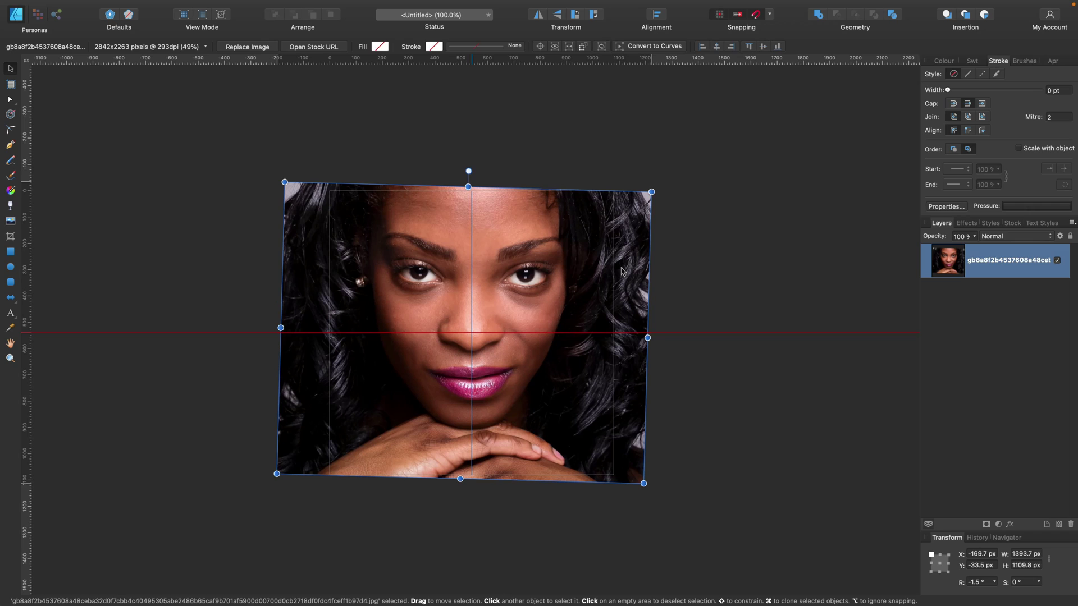
click(701, 280)
Rasterise and trim the portrait to the square page edges
right_click(952, 266)
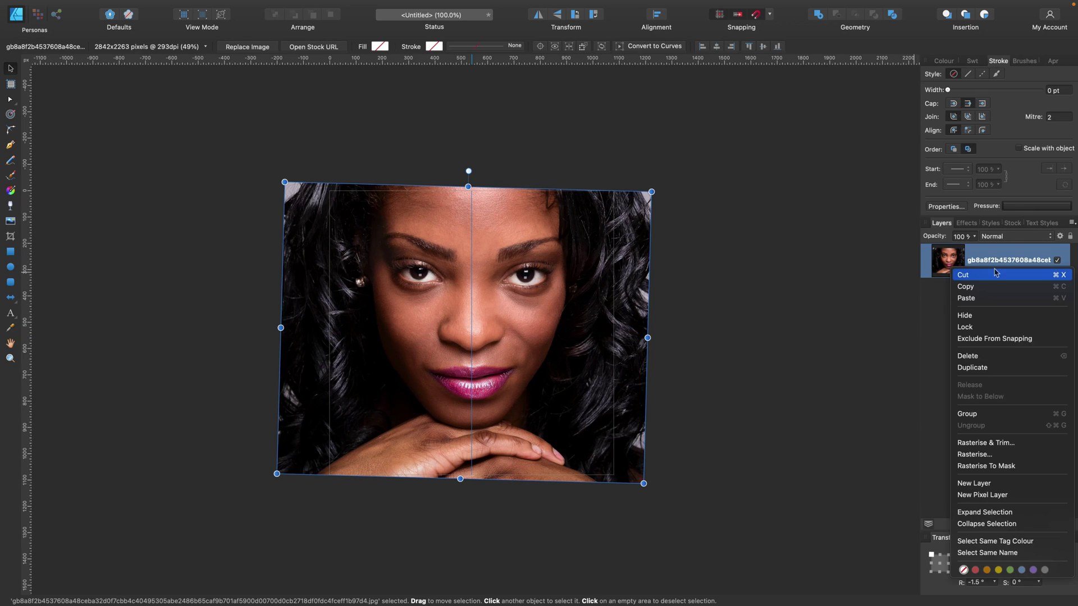
click(977, 441)
click(727, 372)
Draw a rectangle over the right half of the page and fill it white
key(m)
drag(471, 191, 613, 474)
click(947, 62)
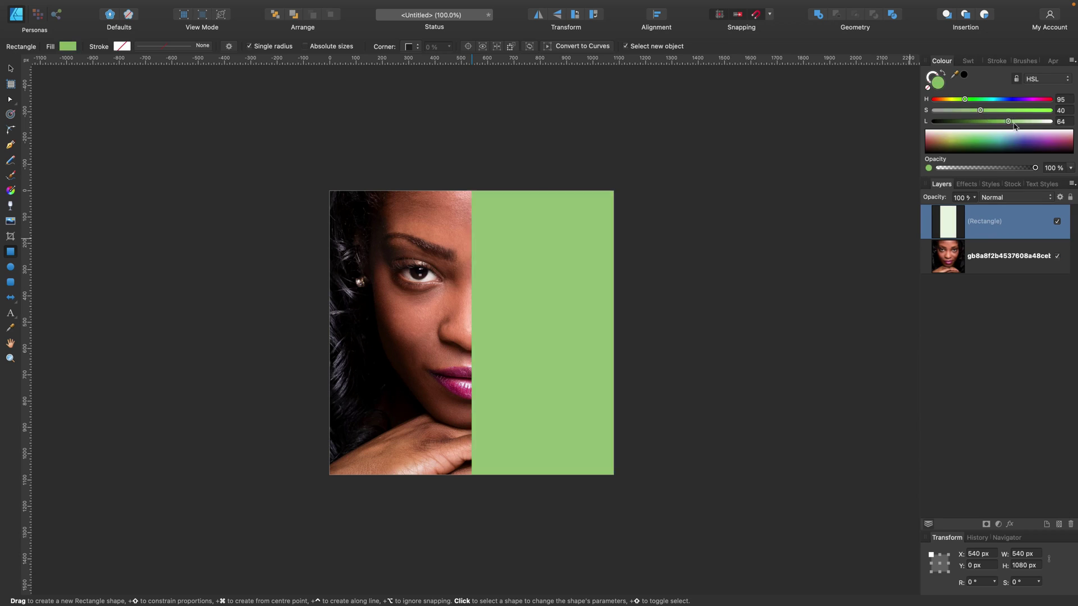
Add artistic text 'YOU MUST BE THE CHANGE' on four lines, scaled to about 67 pt
key(v)
click(269, 231)
drag(10, 313, 51, 313)
click(420, 298)
text(You must be the change)
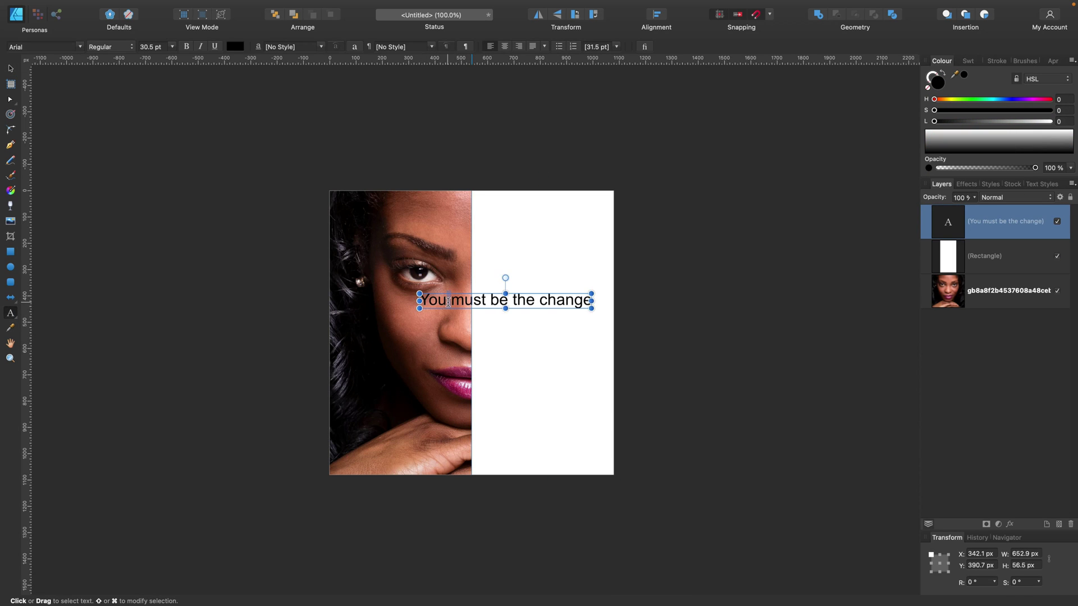
key(Return)
key(Return)
key(Return)
key(Escape)
drag(438, 326, 500, 284)
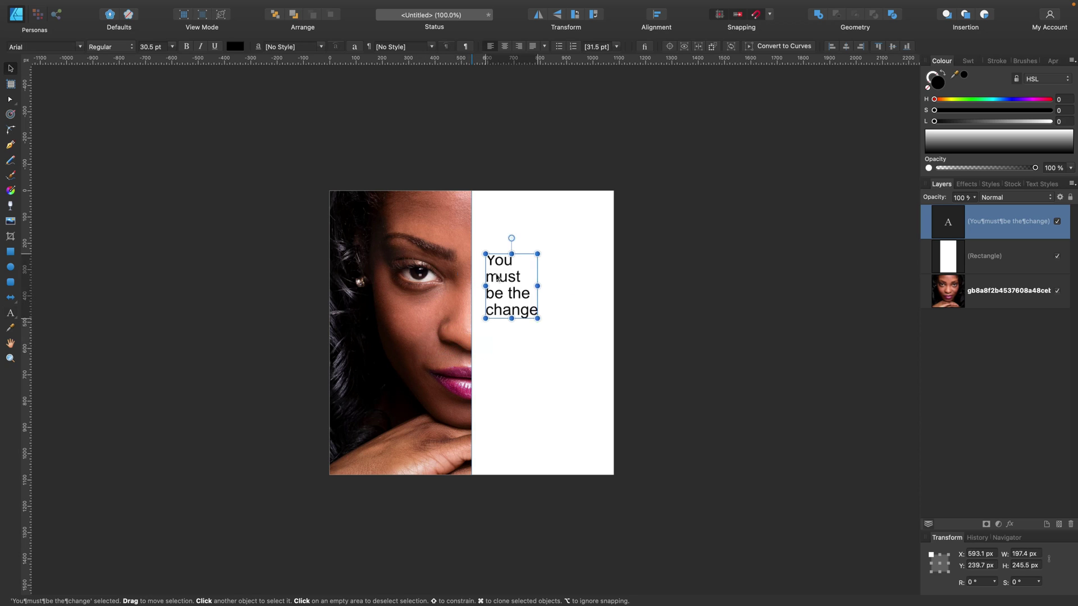
drag(533, 316, 594, 393)
Set the headline's font to The Bold Font and nudge it into place
click(81, 47)
text(The Bold Font)
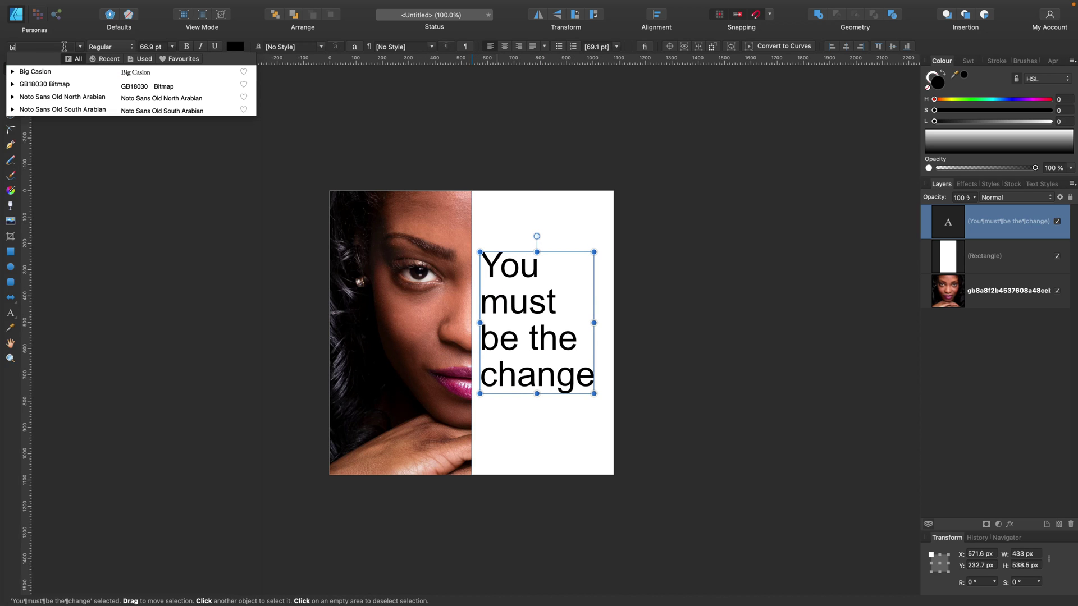
click(53, 198)
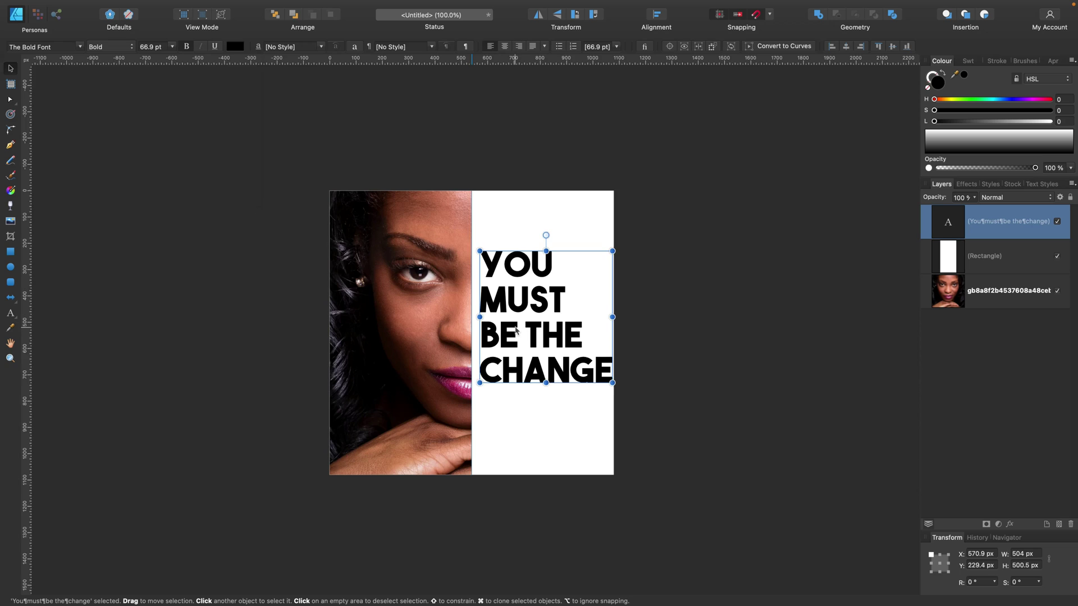
key(super+plus)
drag(657, 423, 684, 425)
Duplicate the portrait photo layer and move the copy to the top of the stack
key(super+d)
click(999, 290)
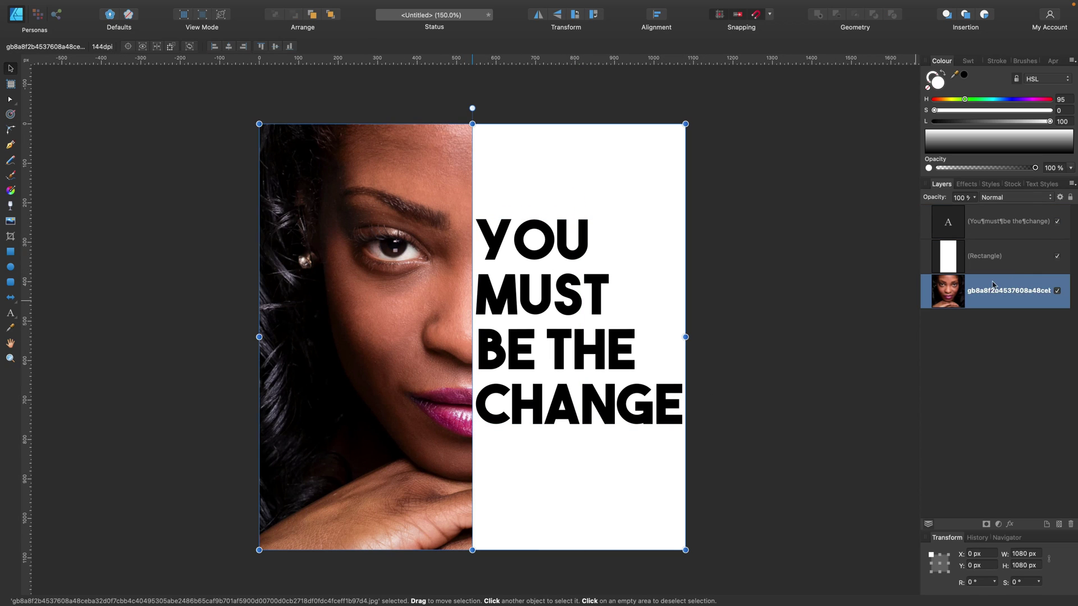
right_click(932, 281)
click(963, 378)
drag(999, 290, 989, 251)
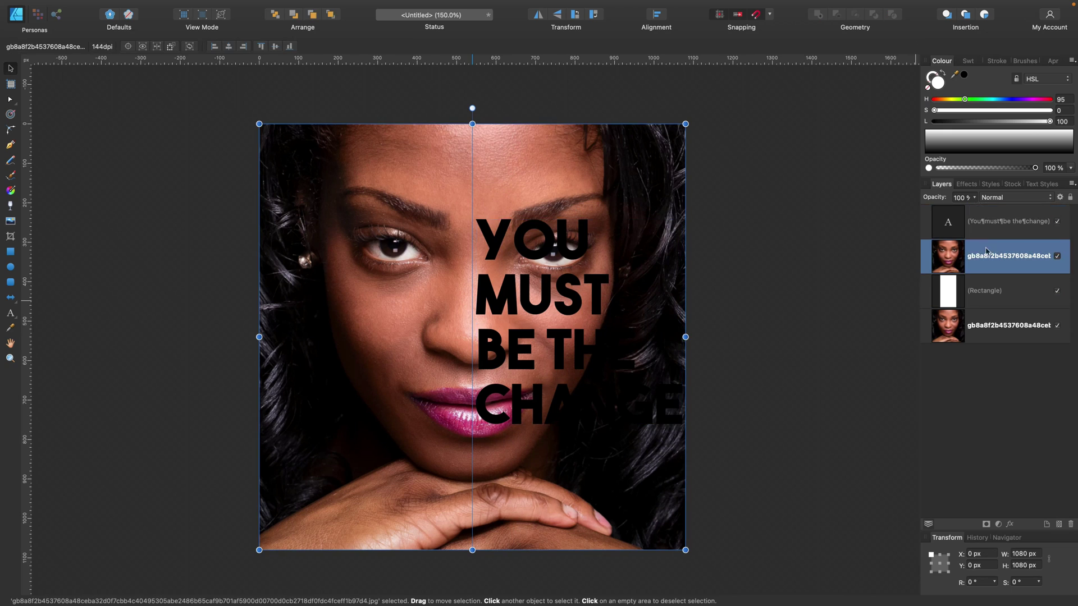
right_click(986, 251)
click(982, 342)
drag(980, 317, 1003, 217)
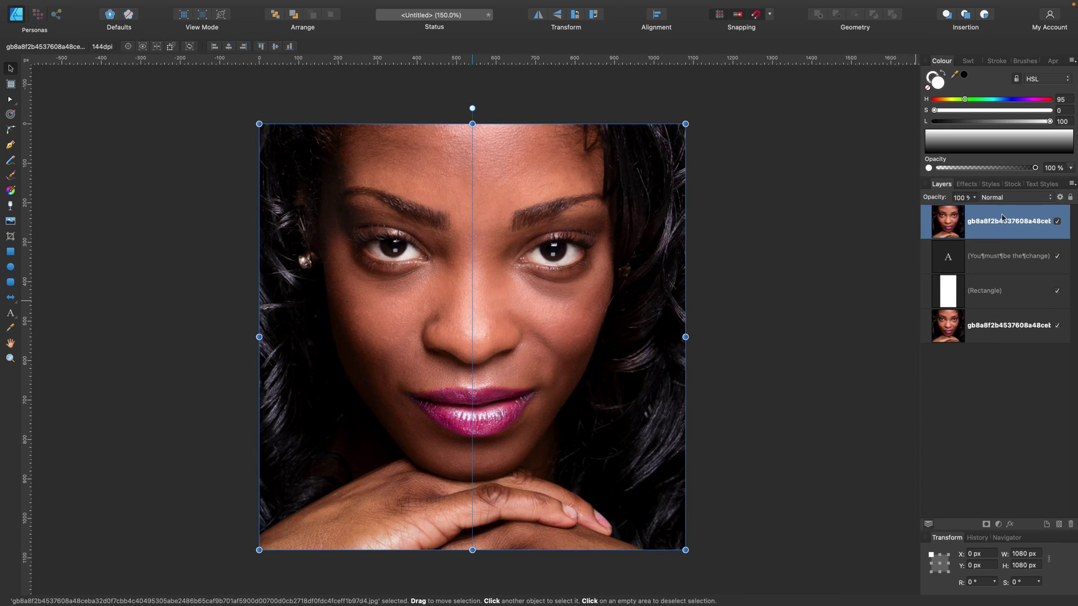
Clip the photo copy inside the text with Mask to Below and reposition the text
right_click(1003, 219)
click(988, 386)
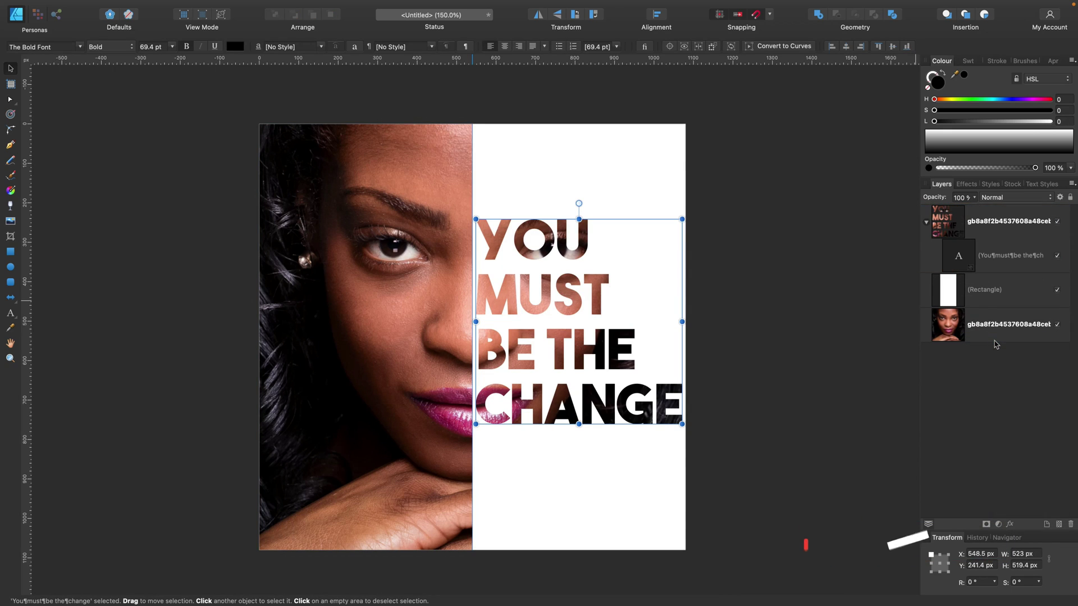
click(961, 252)
mouse_move(570, 316)
mouse_down()
mouse_move(567, 301)
mouse_move(568, 392)
mouse_move(568, 244)
mouse_move(570, 326)
mouse_up()
Add a vertical centre guide to the water-portrait page and toggle the rulers off and back on
click(746, 301)
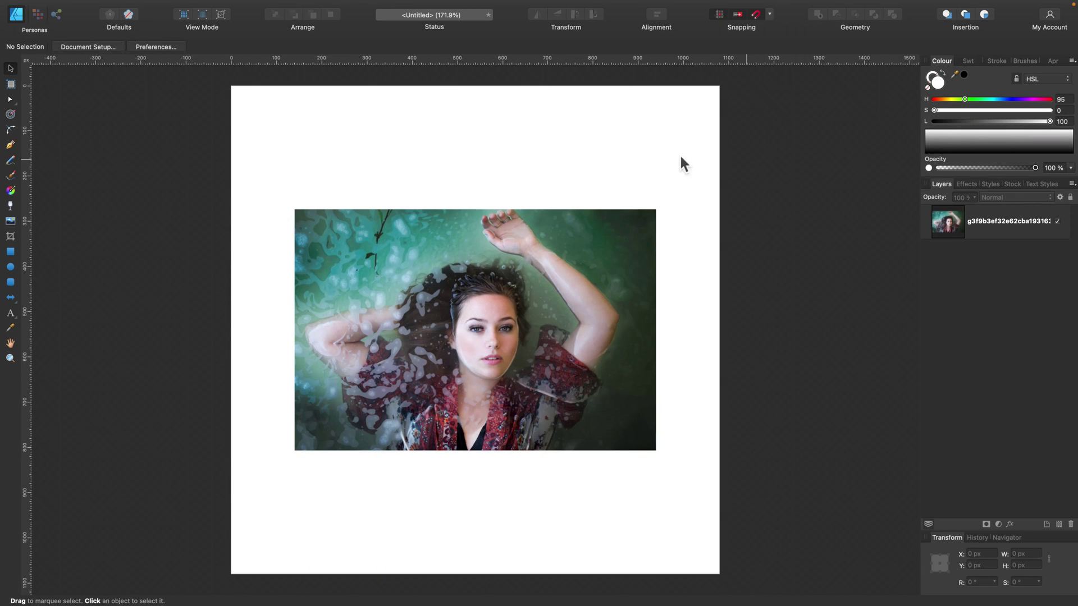
drag(28, 127, 475, 131)
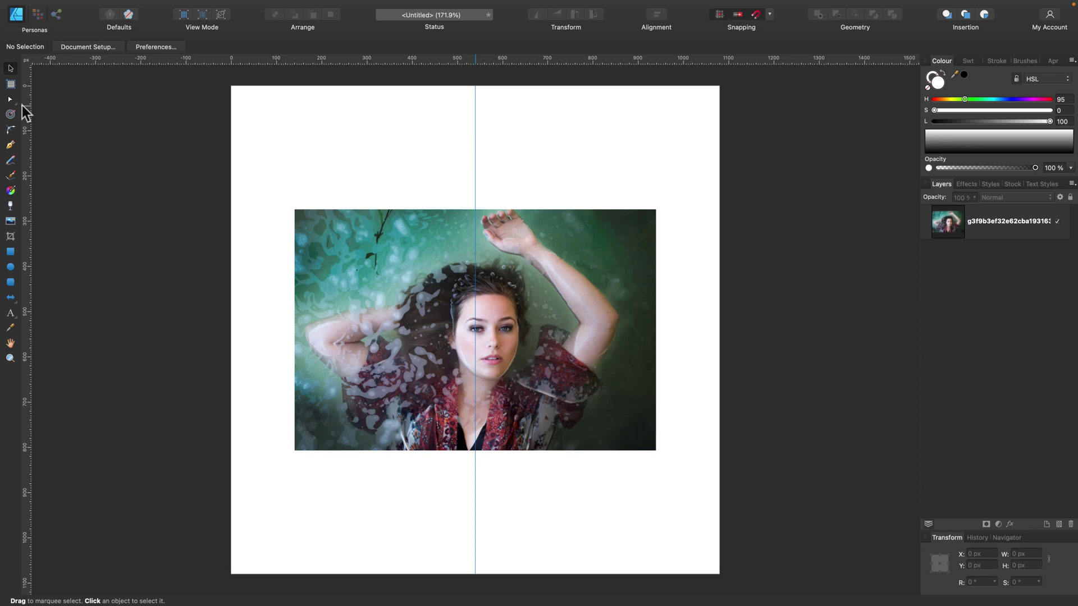
key(super+r)
key(super+r)
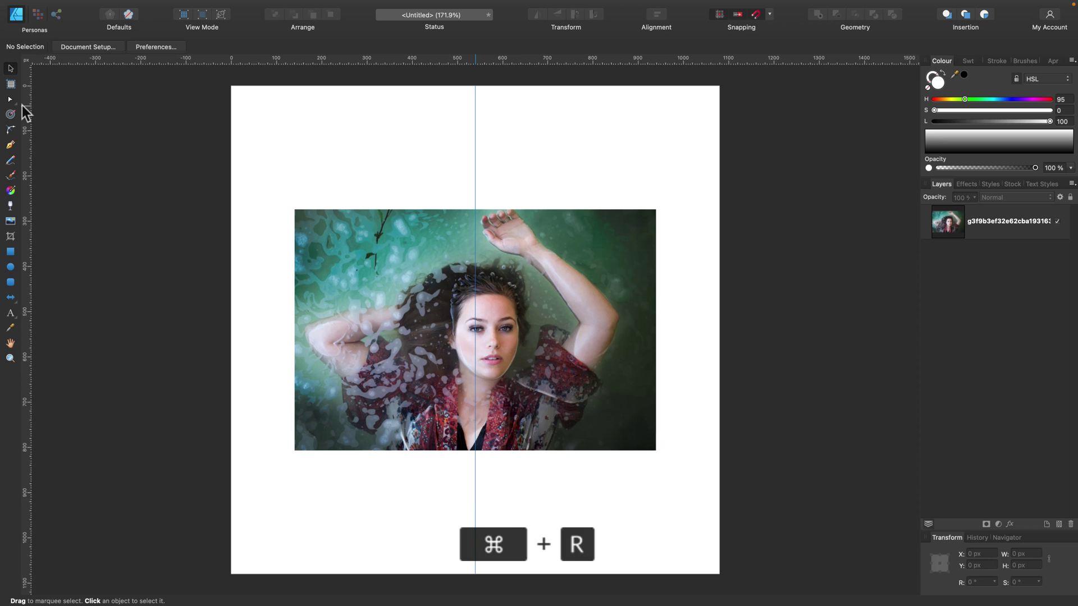
mouse_move(271, 7)
click(233, 6)
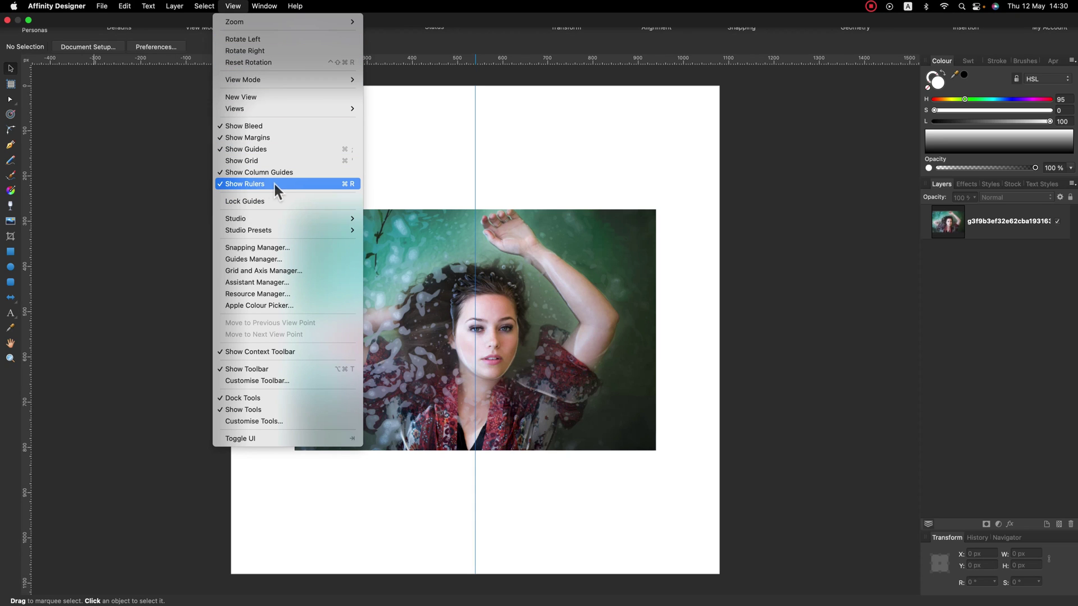
click(228, 185)
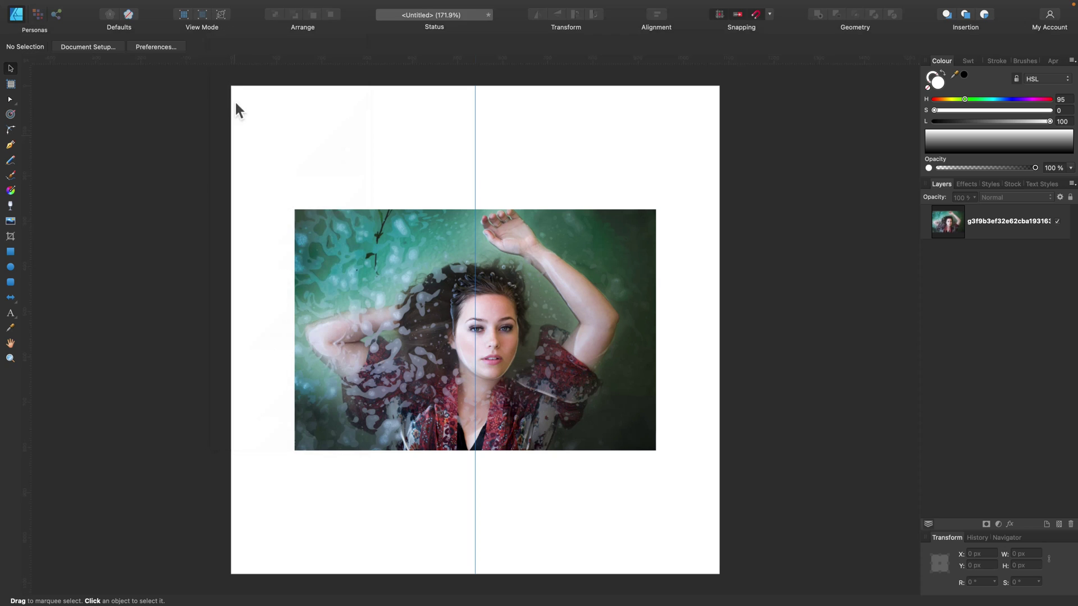
click(233, 6)
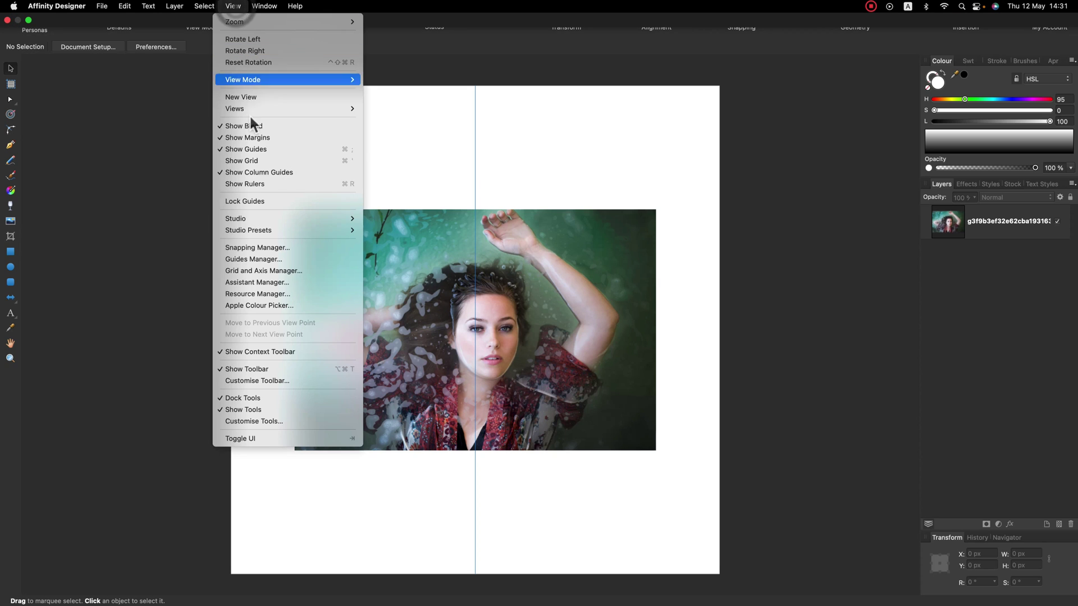
click(250, 185)
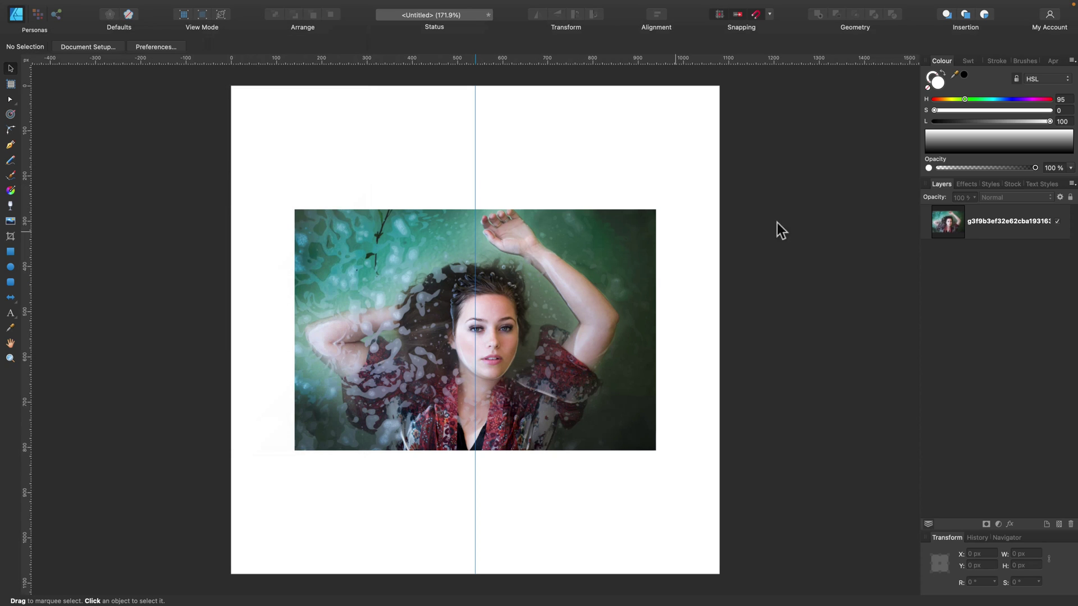
click(969, 231)
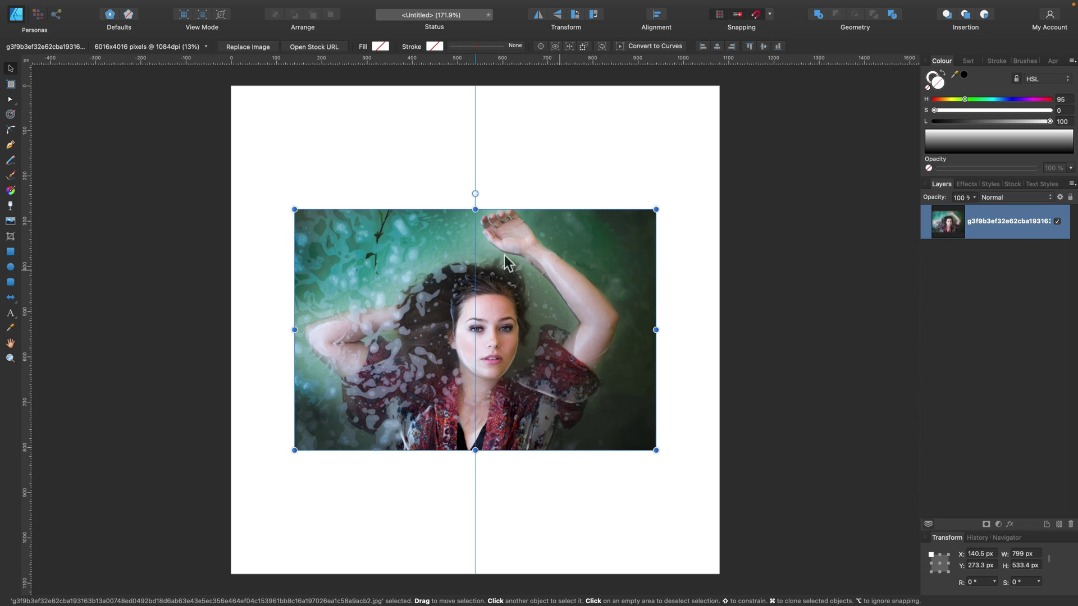
Enlarge the water portrait to about 2216 px wide and place her face on the centre guide
key(super+minus)
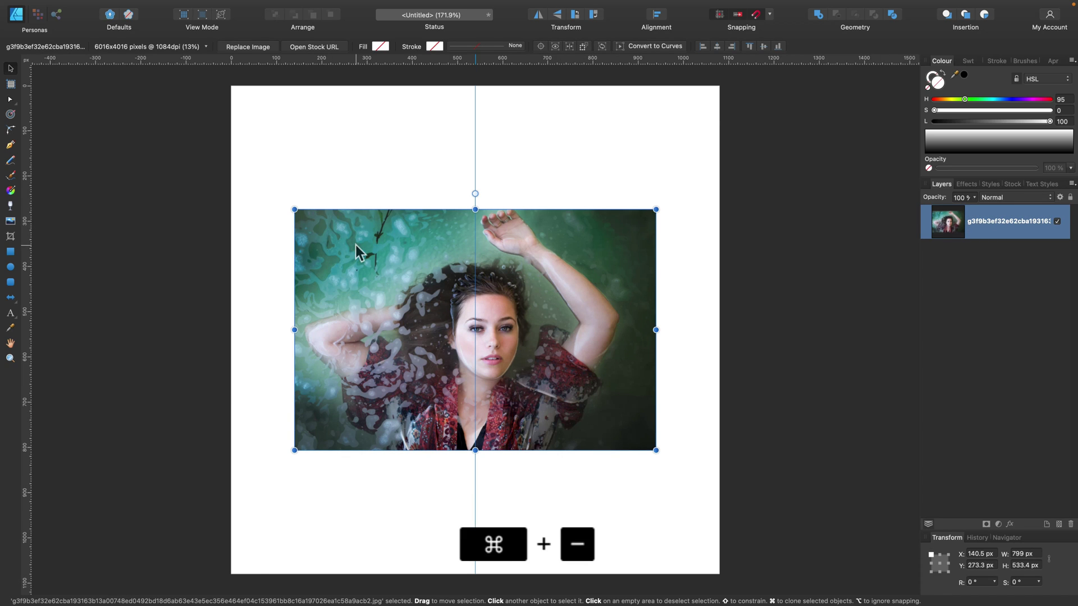
drag(426, 301, 371, 231)
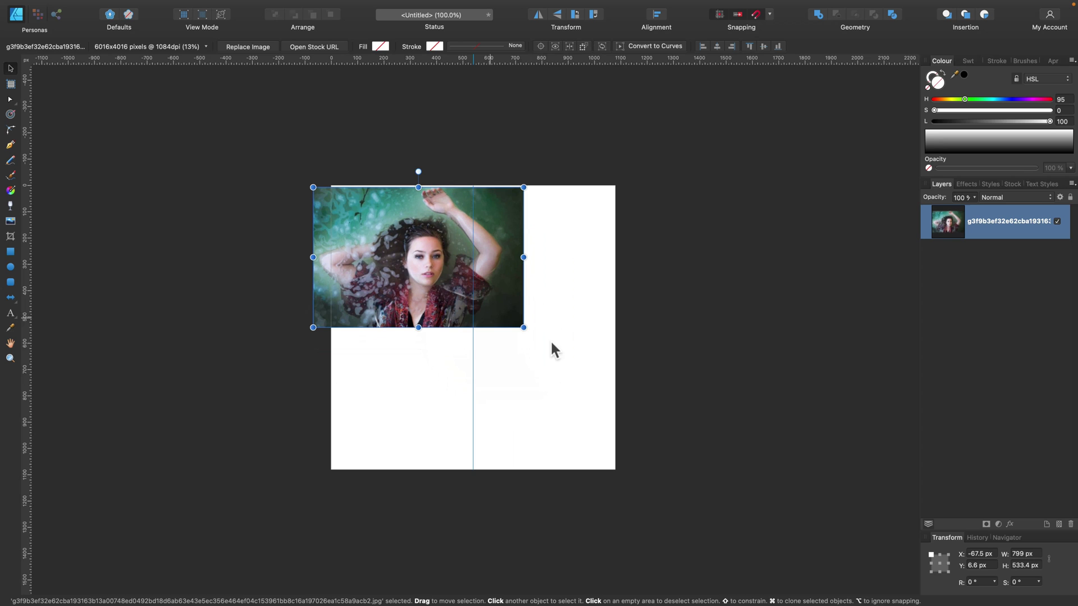
drag(524, 330, 795, 513)
drag(729, 477, 625, 429)
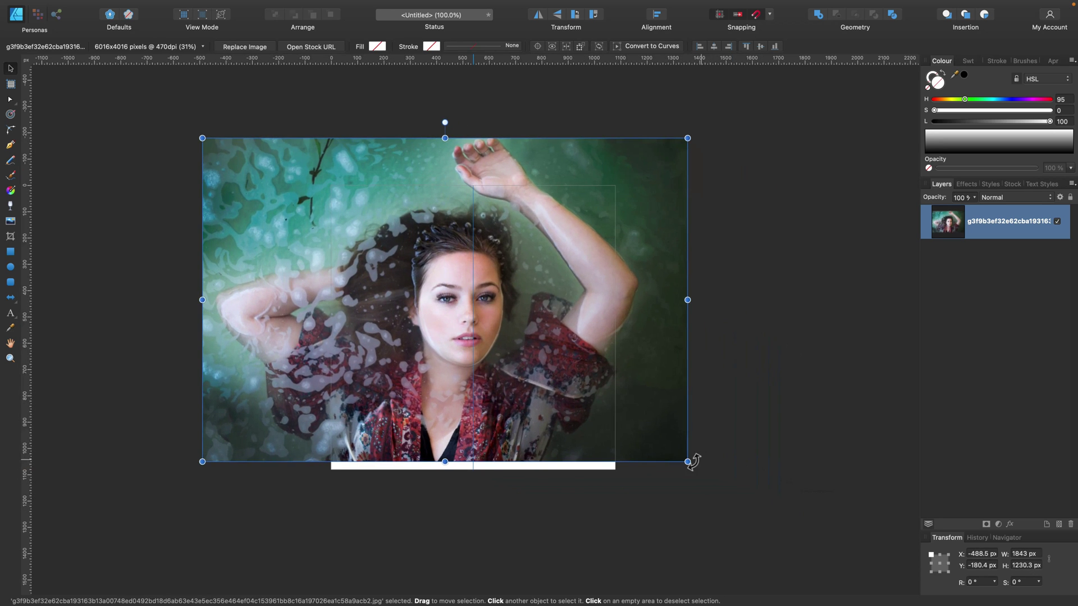
drag(689, 462, 658, 437)
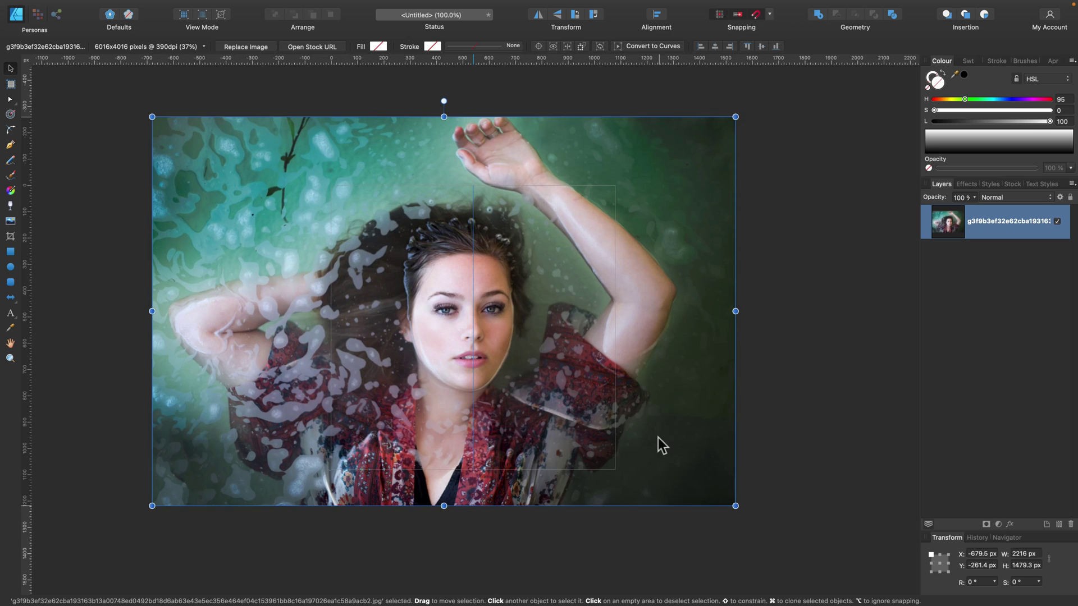
drag(665, 368, 665, 384)
Rasterise and trim the photo to the canvas, then draw a 540×1080 rectangle over the right half
right_click(991, 225)
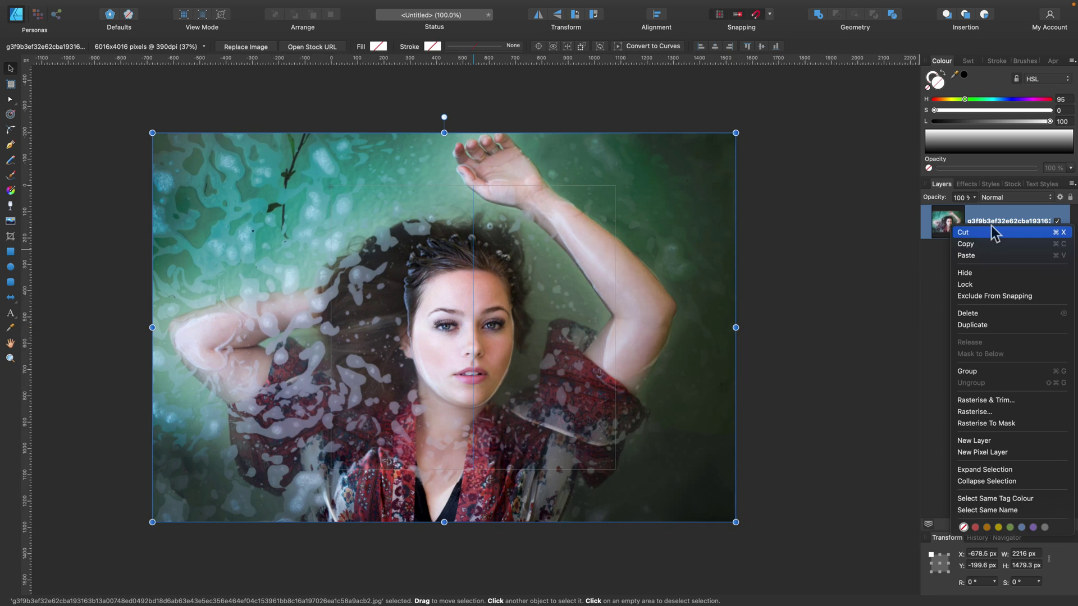
click(984, 400)
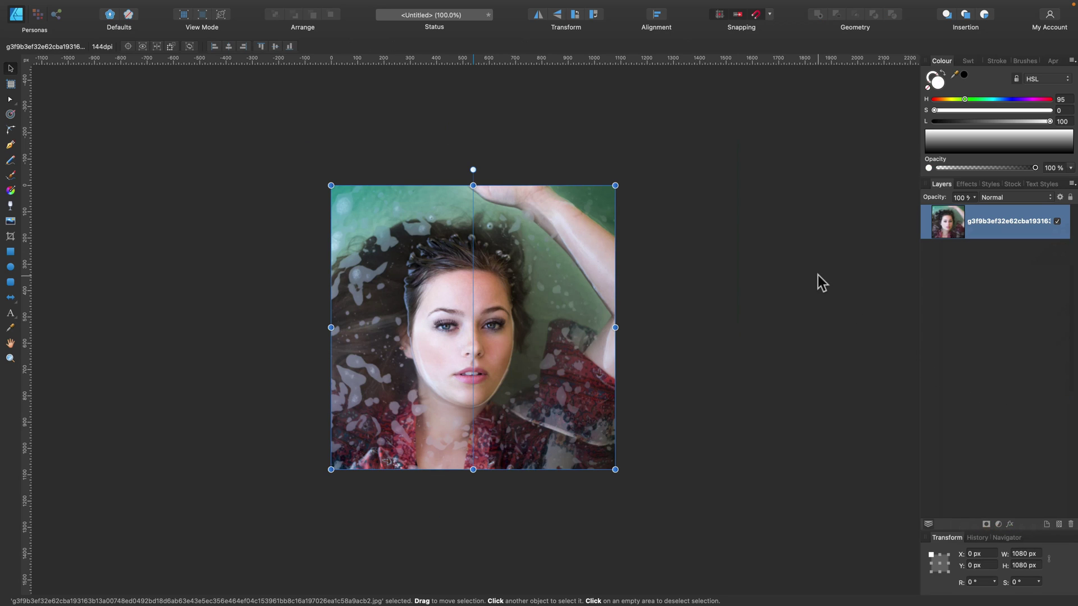
click(11, 252)
drag(492, 228, 583, 381)
drag(583, 228, 616, 186)
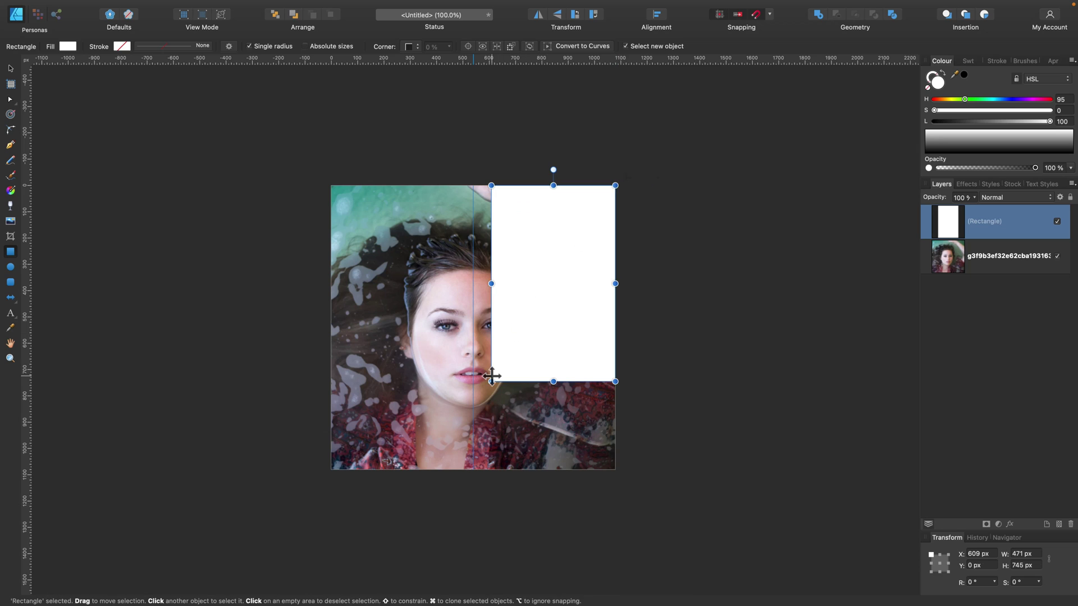
drag(491, 381, 473, 478)
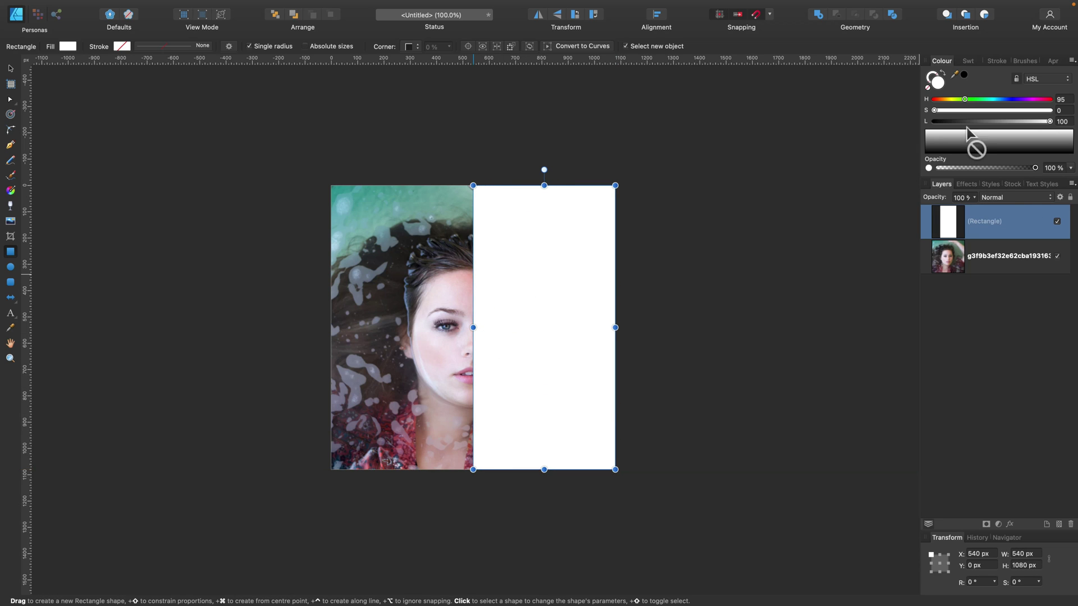
Make the rectangle's fill pure white and deselect it
click(947, 99)
click(983, 110)
click(976, 122)
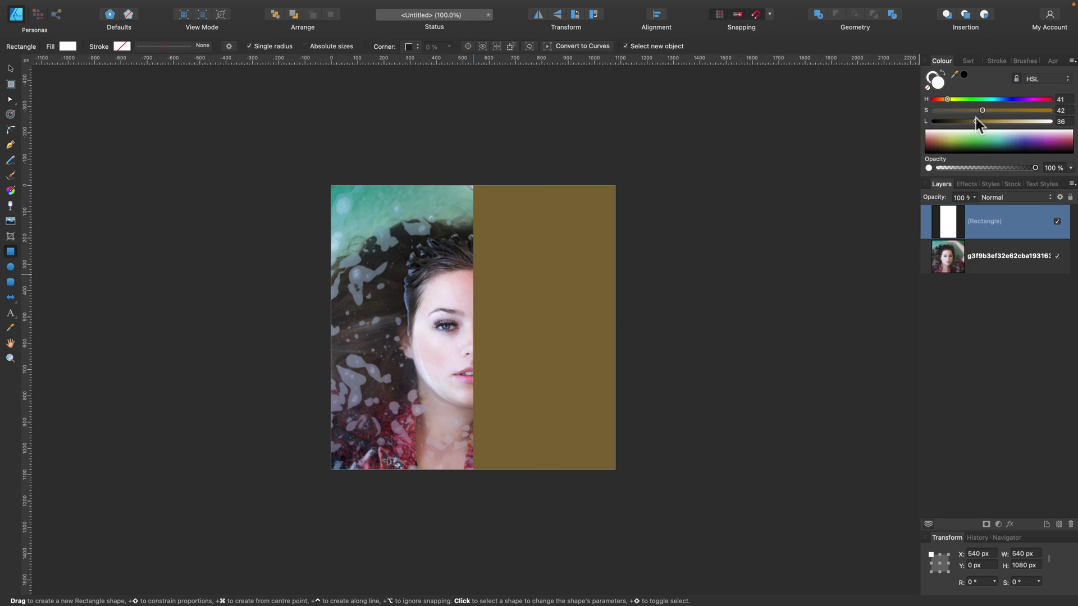
drag(980, 112, 921, 112)
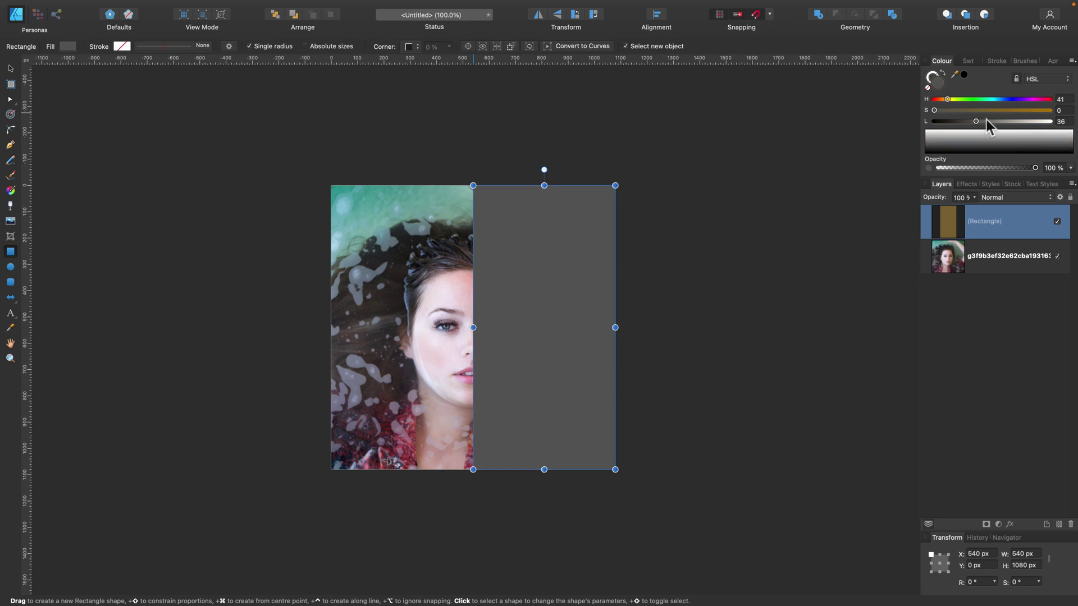
drag(986, 120, 1055, 122)
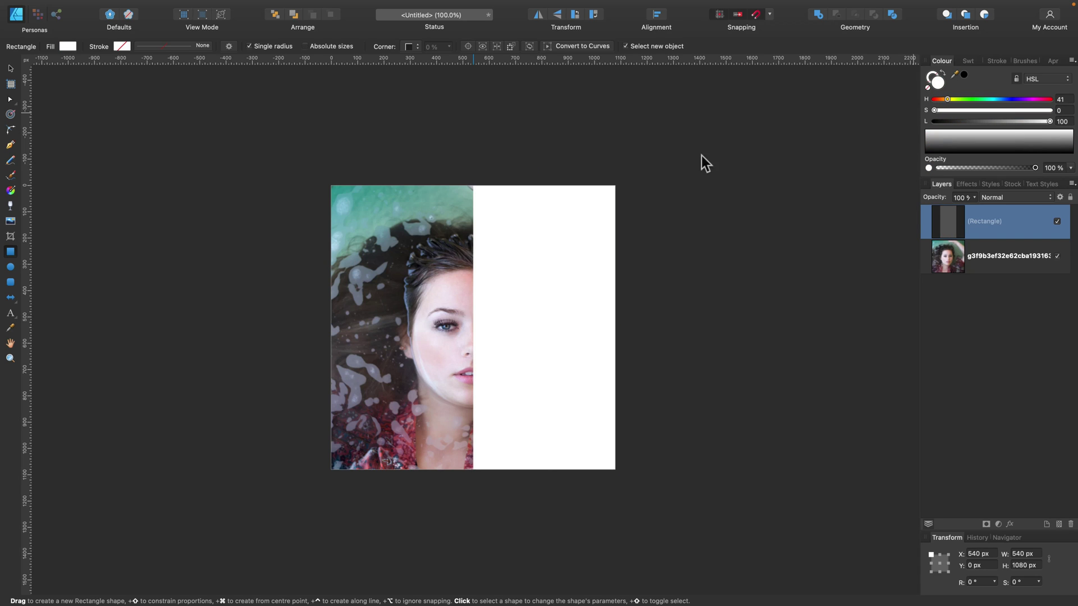
click(11, 68)
click(205, 126)
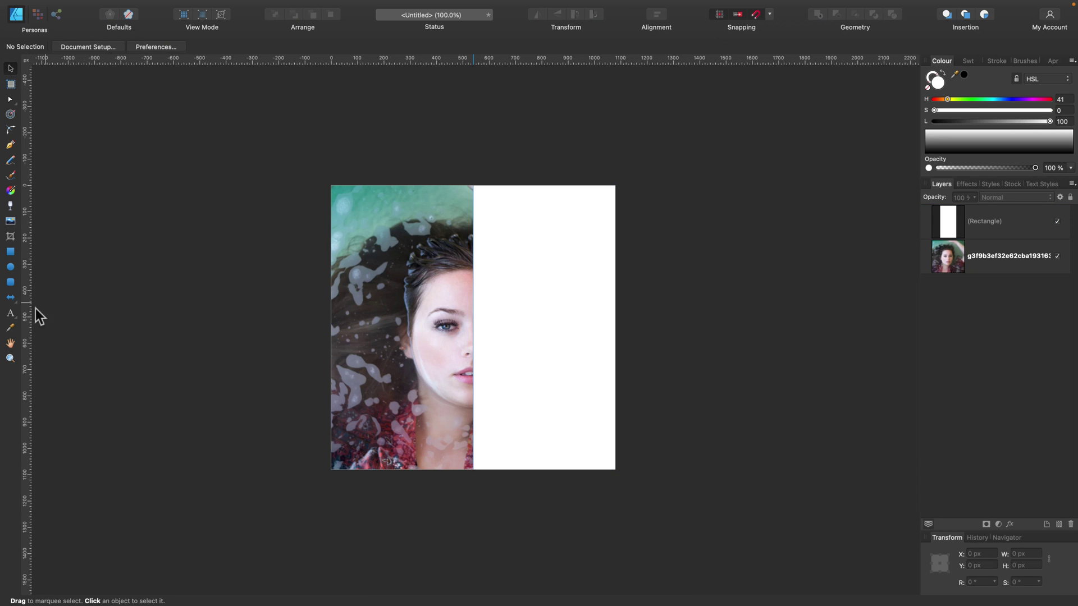
Add Arial art text 'You must be the change' on four lines, enlarged to 55.9 pt
click(10, 314)
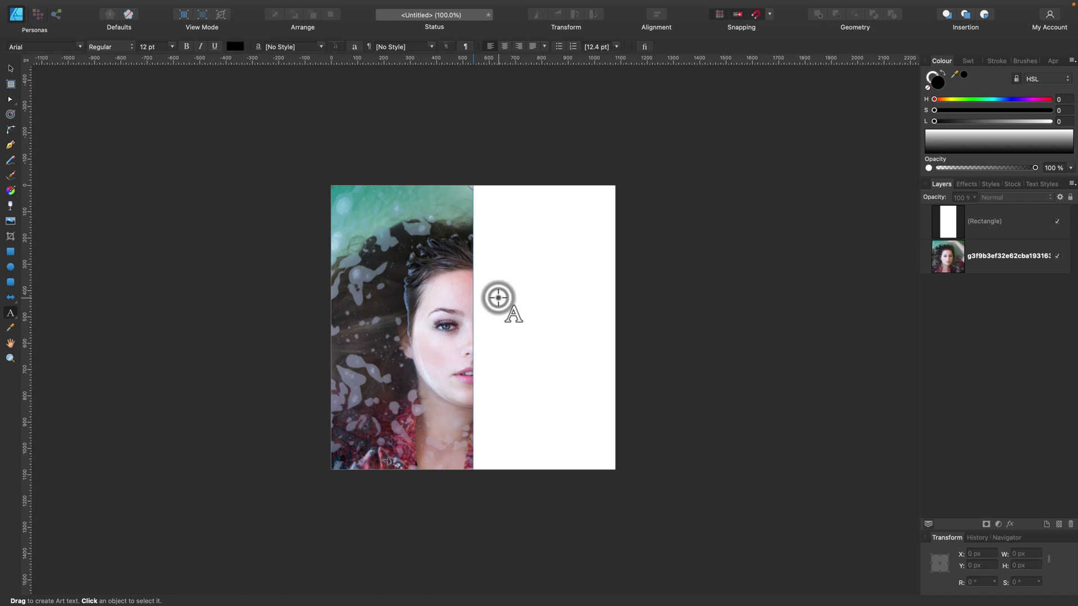
click(498, 298)
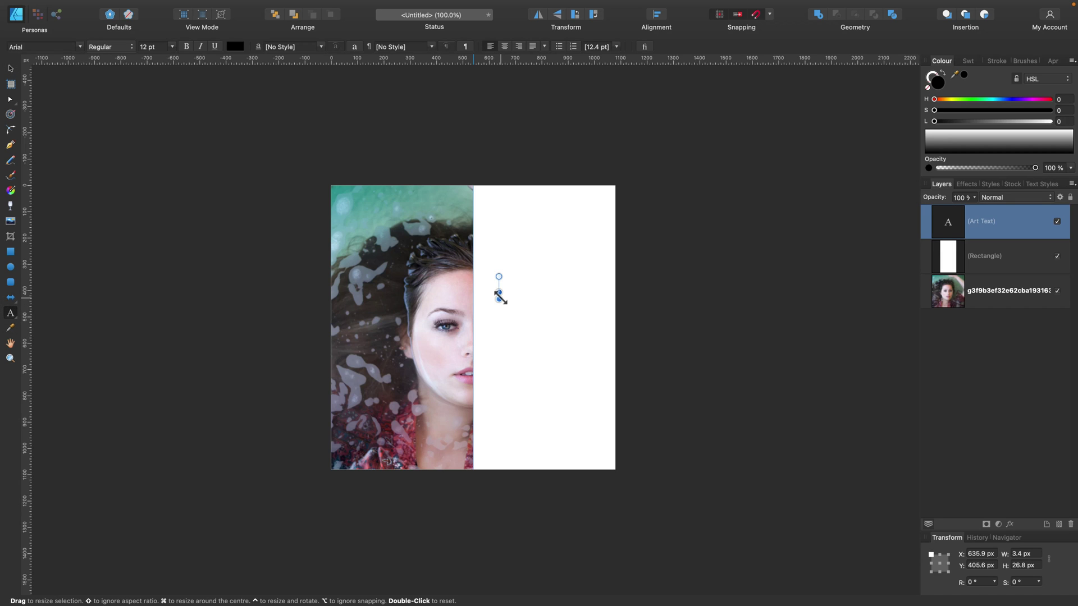
text(You must be the change)
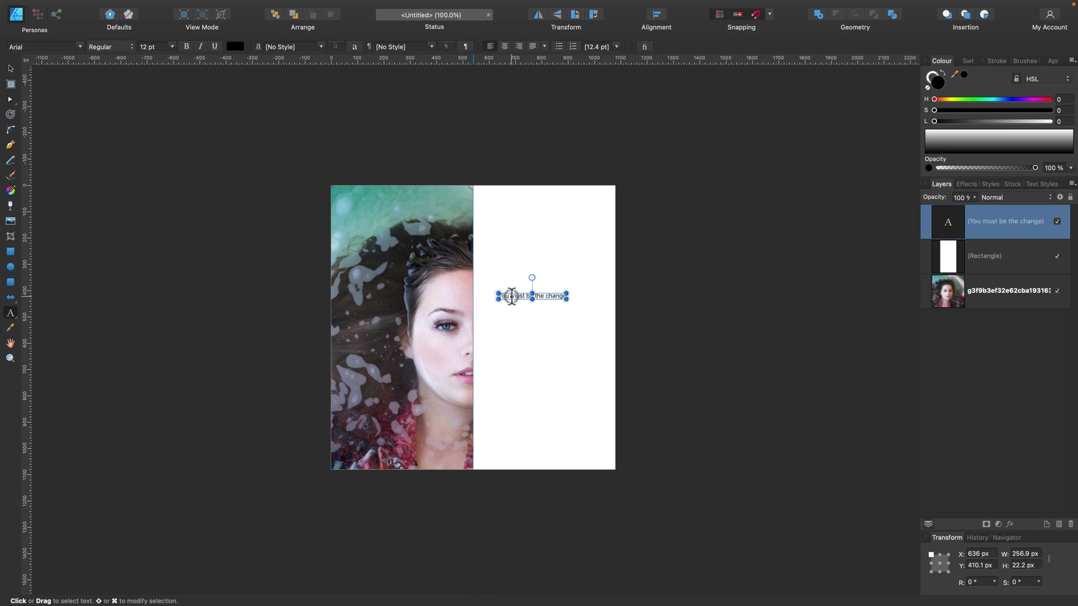
key(Return)
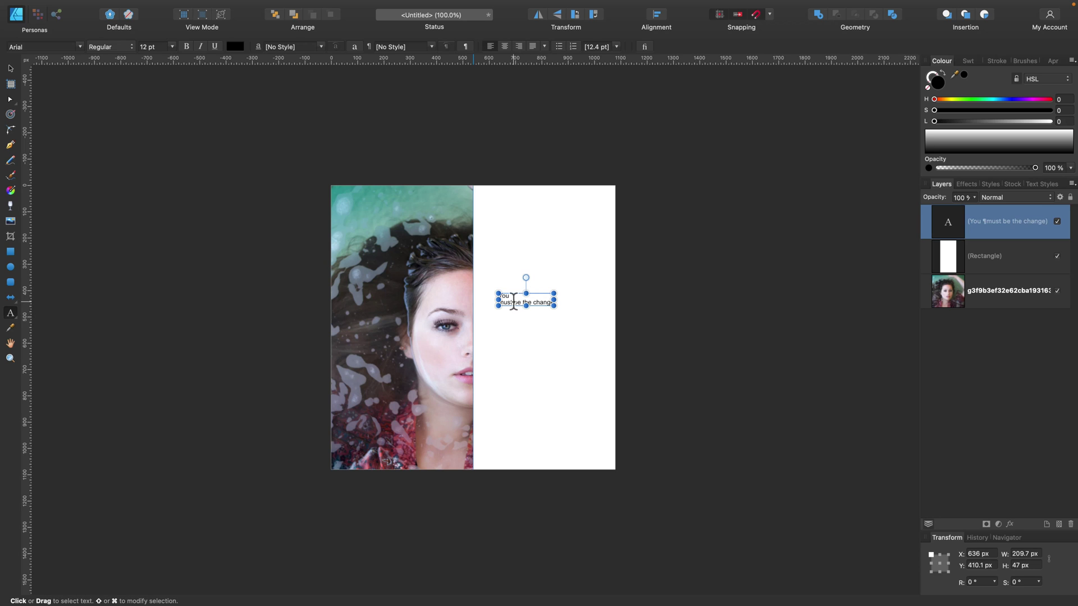
click(513, 302)
key(Return)
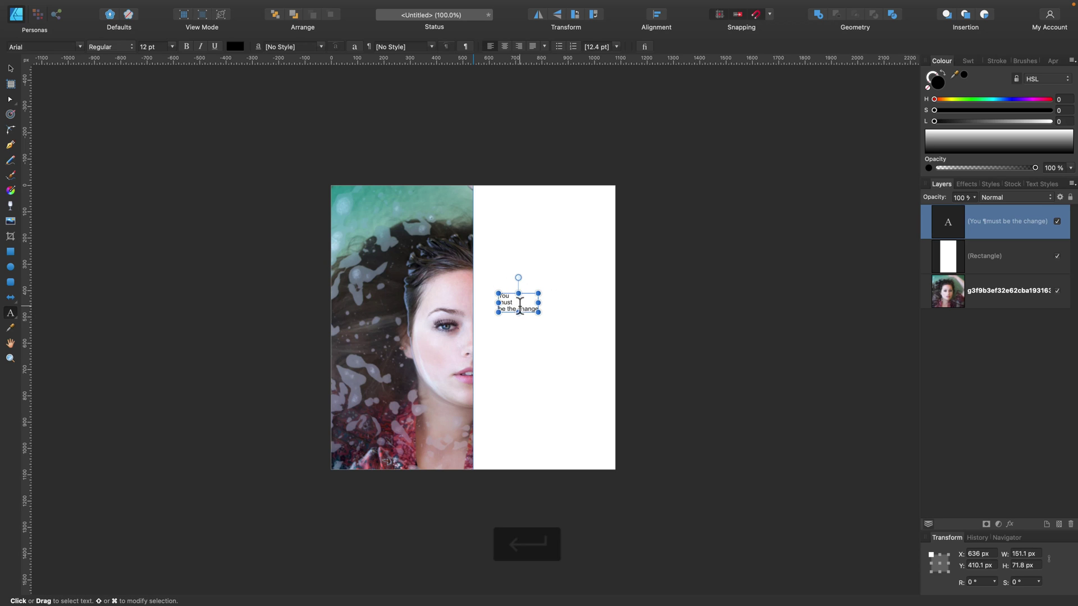
click(519, 307)
key(Return)
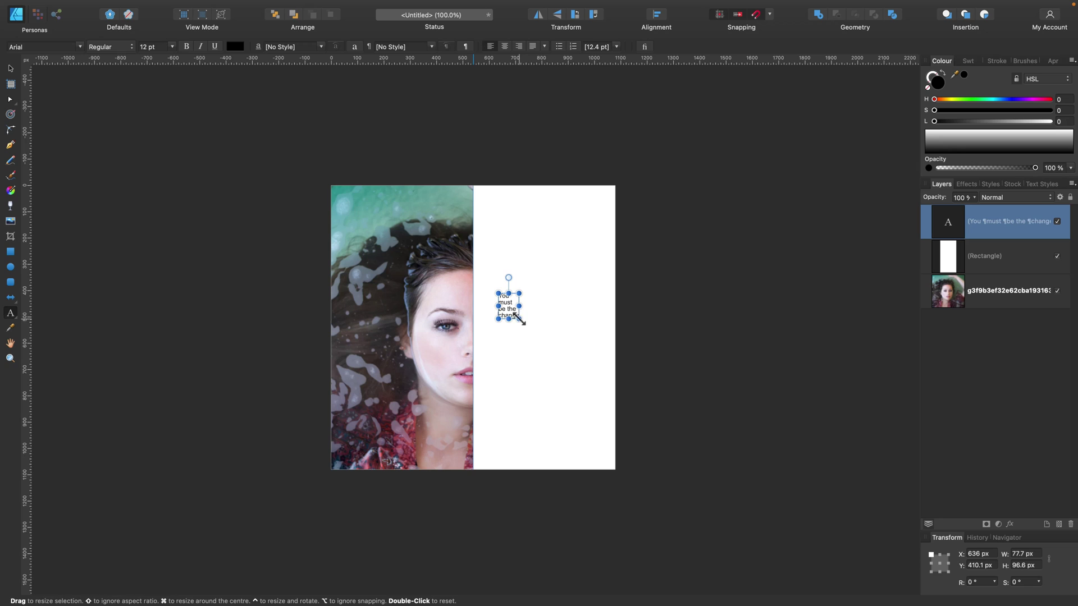
drag(518, 319, 589, 415)
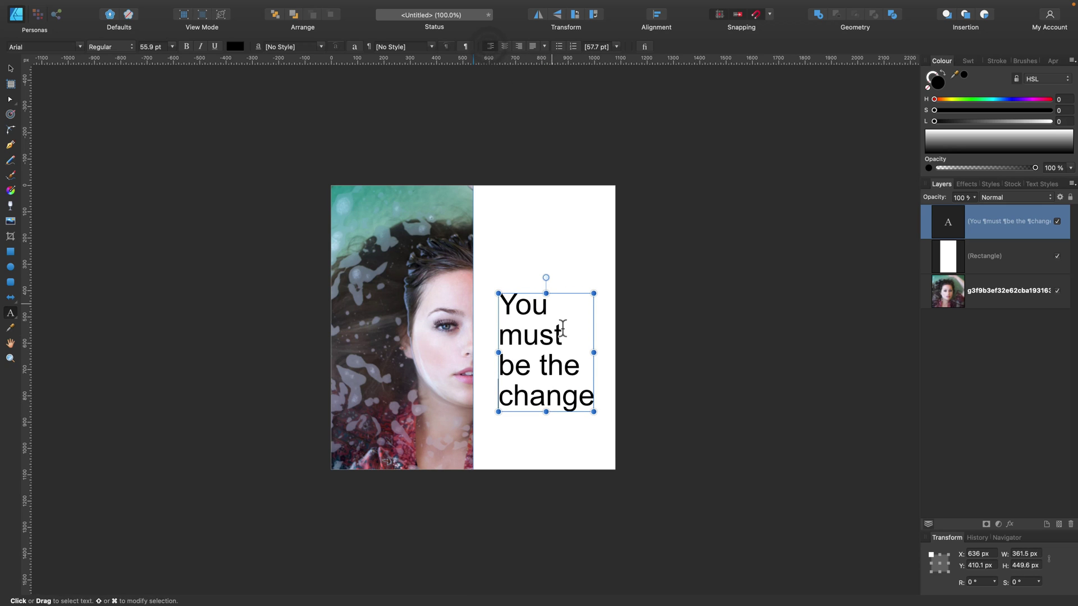
Change the headline's font to The Bold Font
drag(582, 389, 479, 288)
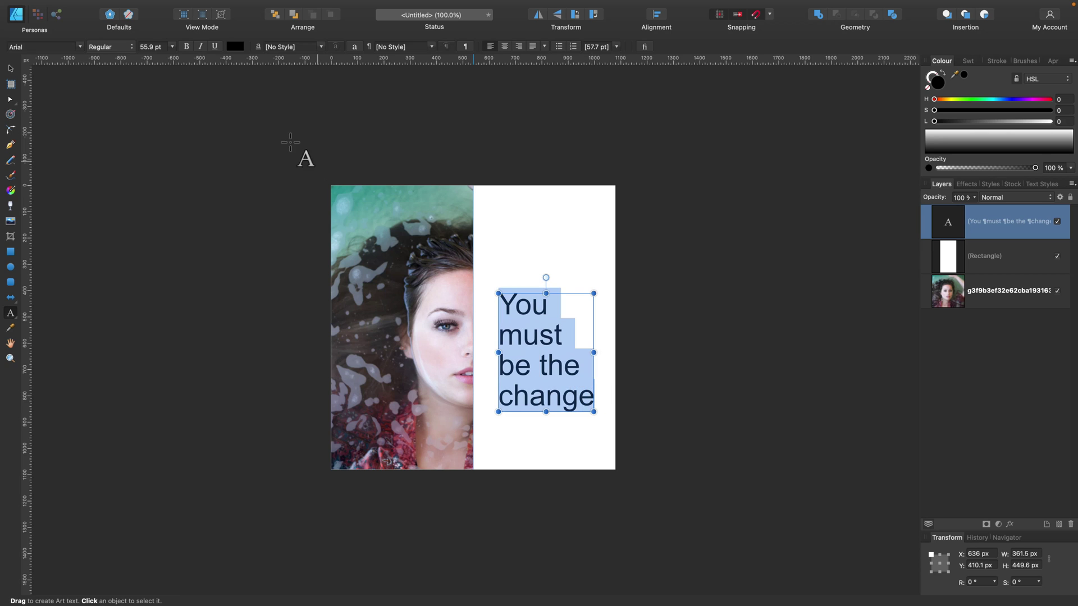
click(80, 46)
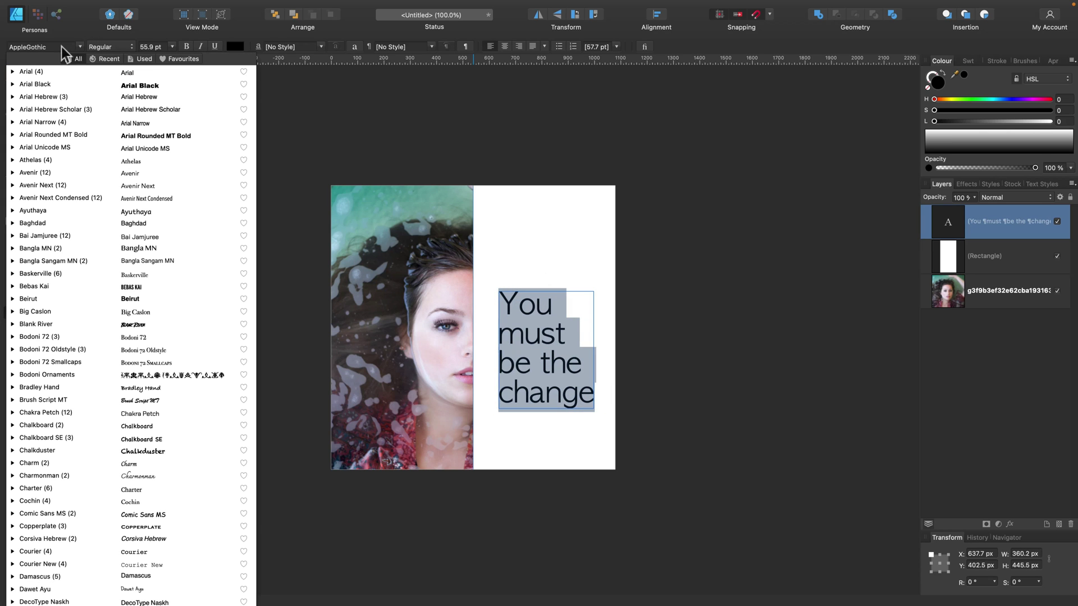
text(bol)
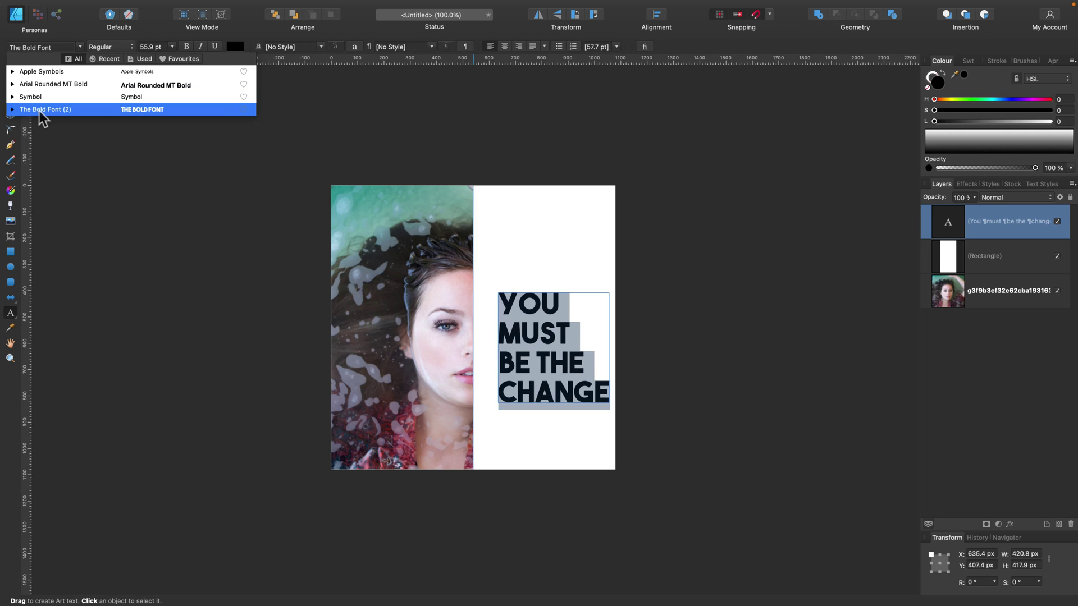
click(143, 111)
Enlarge the headline to 66.1 pt and nudge it beside the centre line
click(10, 69)
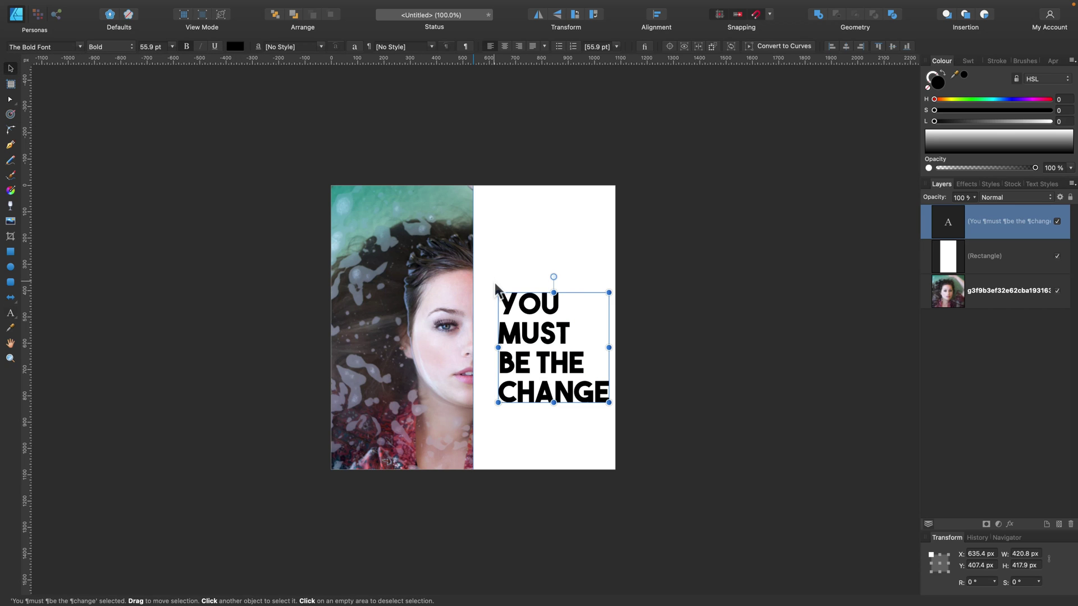
drag(496, 289, 486, 263)
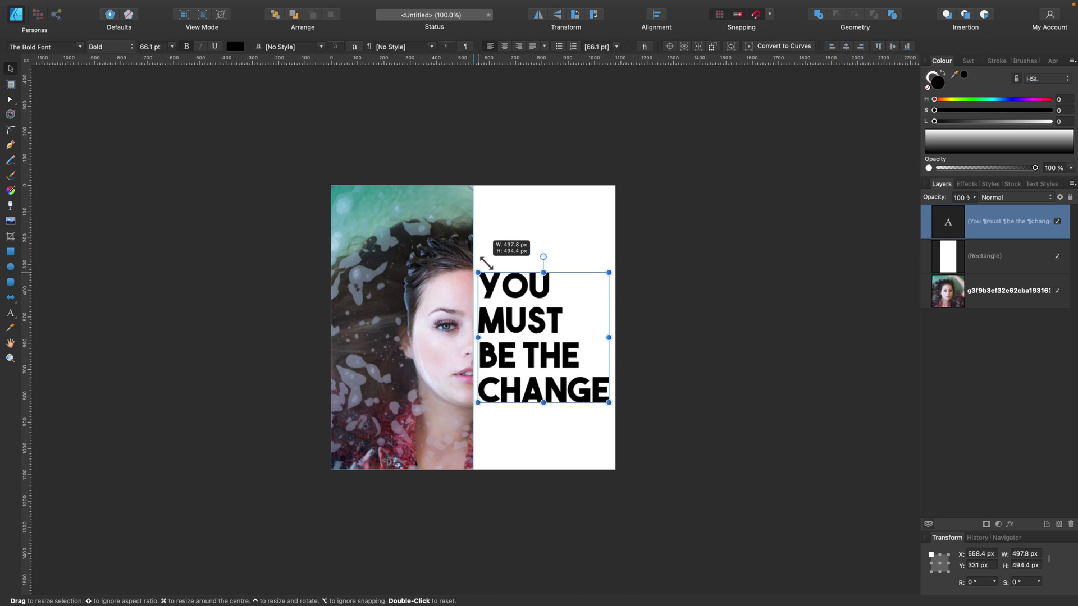
mouse_move(517, 337)
mouse_down()
mouse_move(551, 336)
mouse_move(525, 339)
mouse_up()
key(Left)
key(Left)
key(Left)
key(Left)
key(Left)
key(Left)
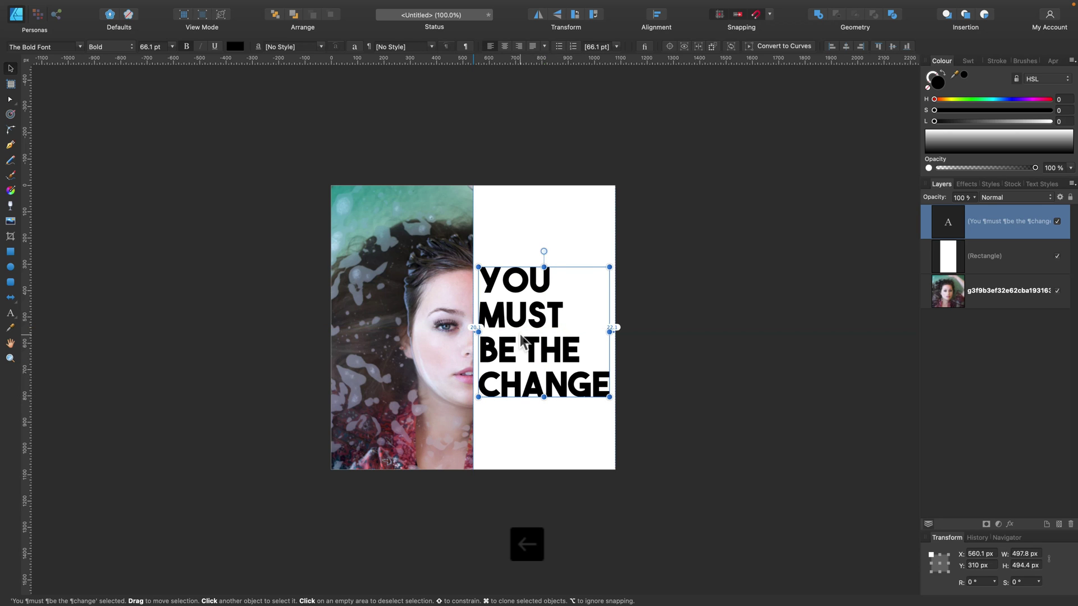
Duplicate the photo layer and move the copy above the white rectangle
click(748, 306)
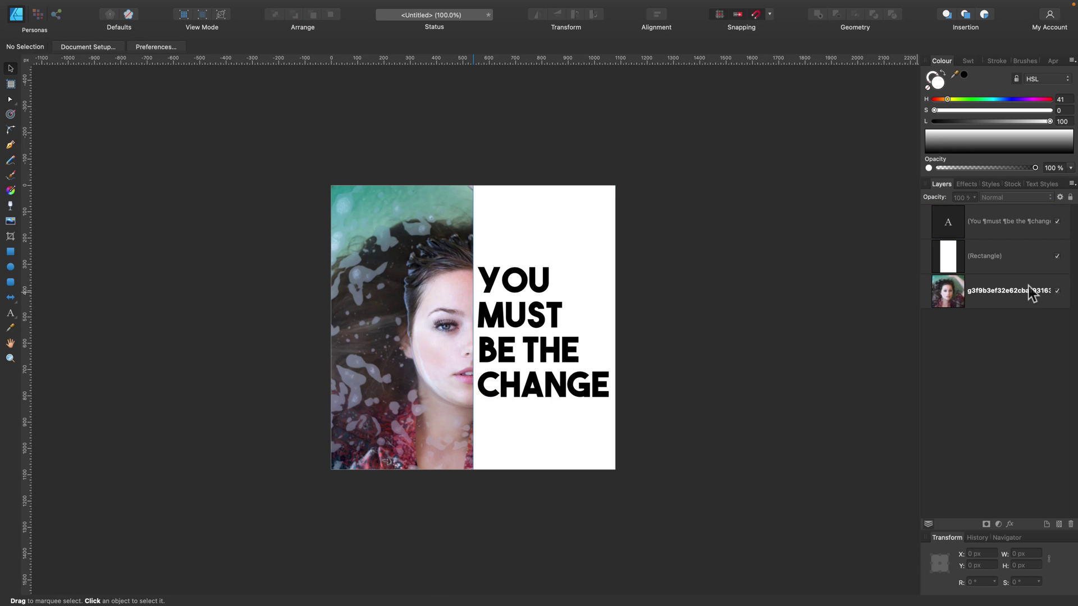
click(1011, 284)
right_click(1003, 285)
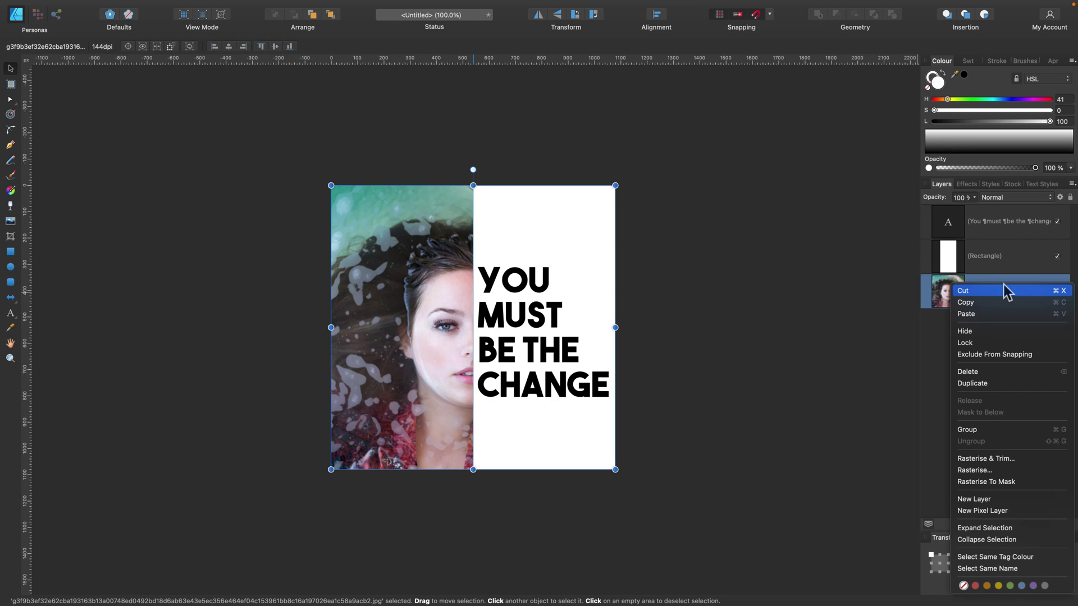
click(987, 383)
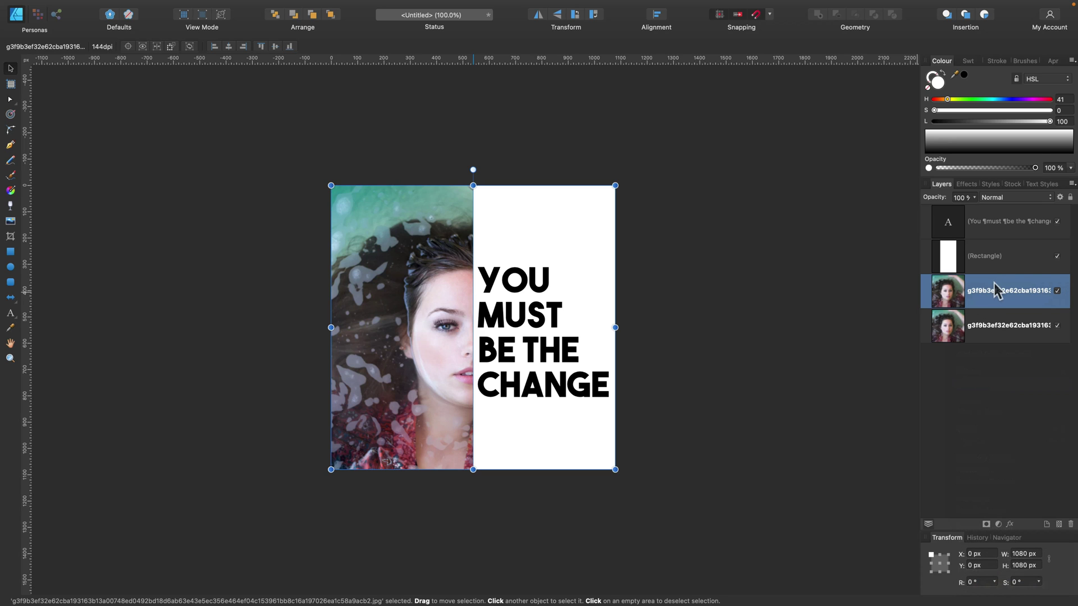
drag(995, 283, 961, 233)
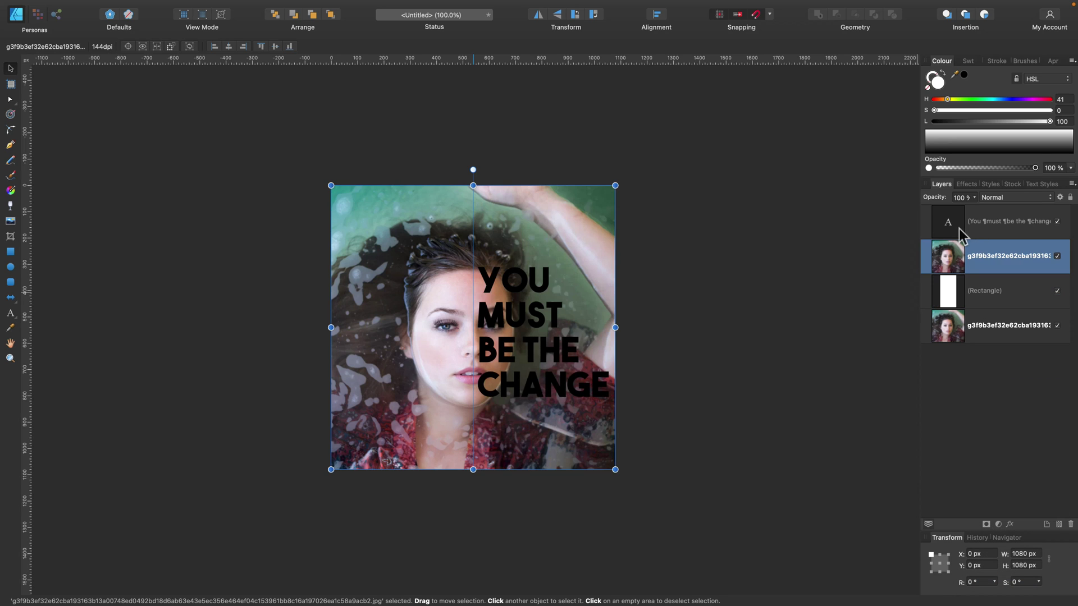
Apply Mask to Below on the text layer so the photo fills the letters
click(998, 216)
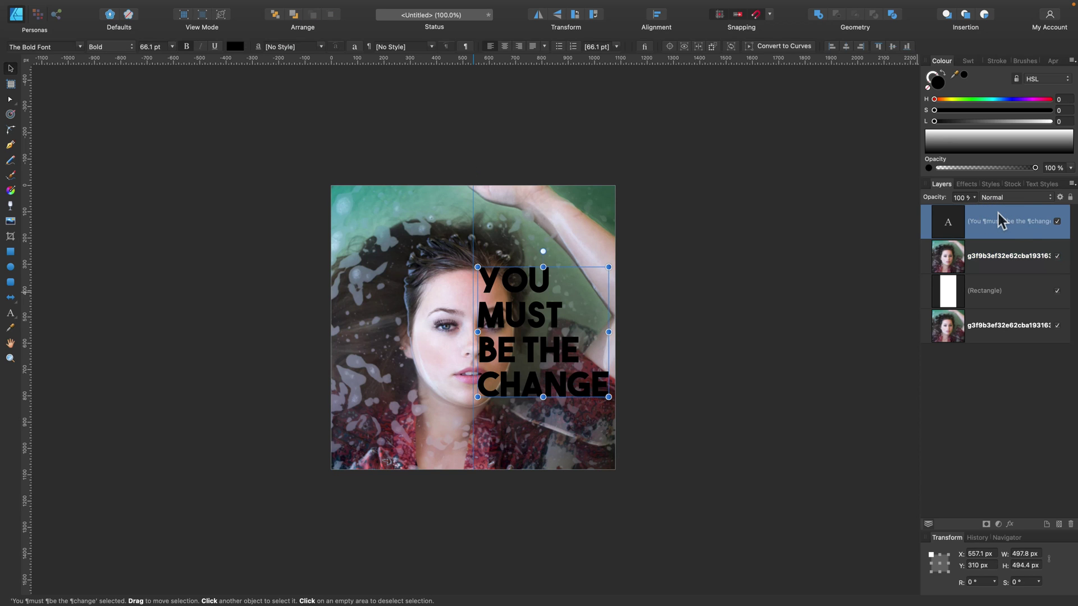
right_click(998, 216)
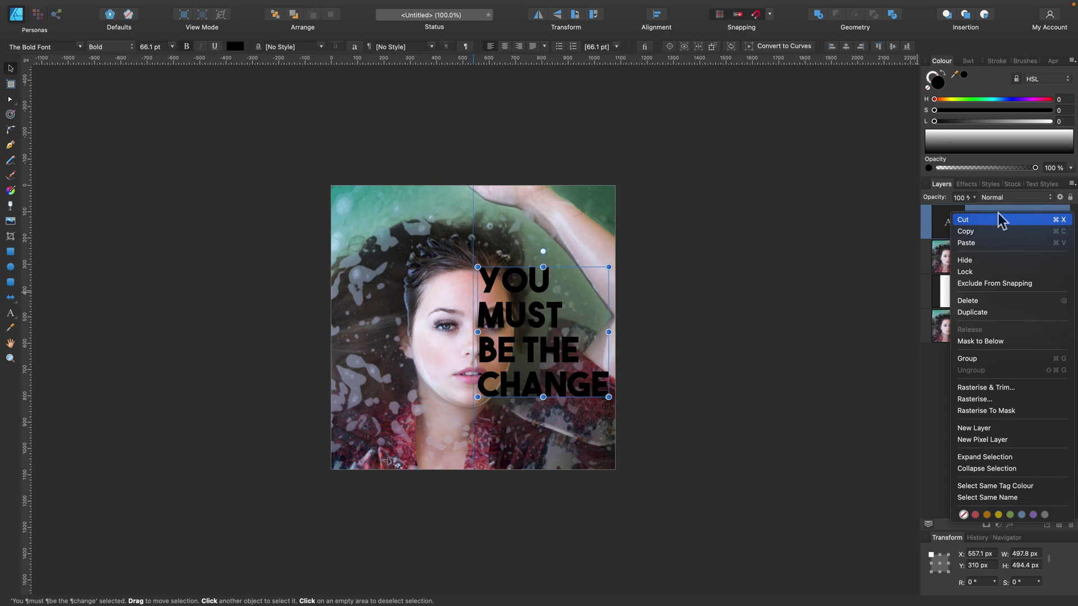
click(984, 341)
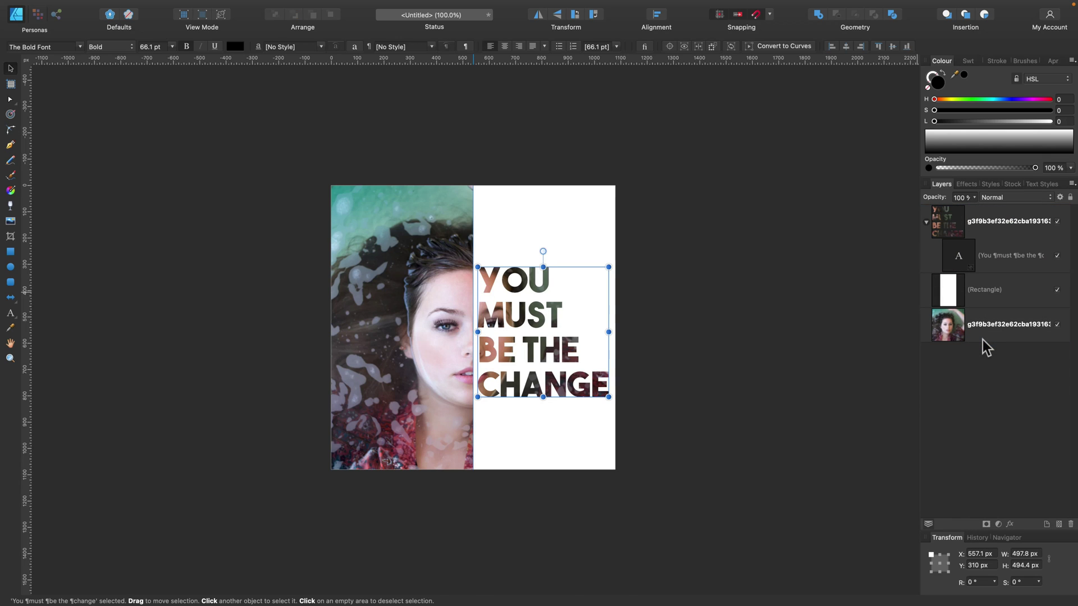
Move the photo-filled headline to X 561.1 px, Y 310 px and show the Character panel
key(super+0)
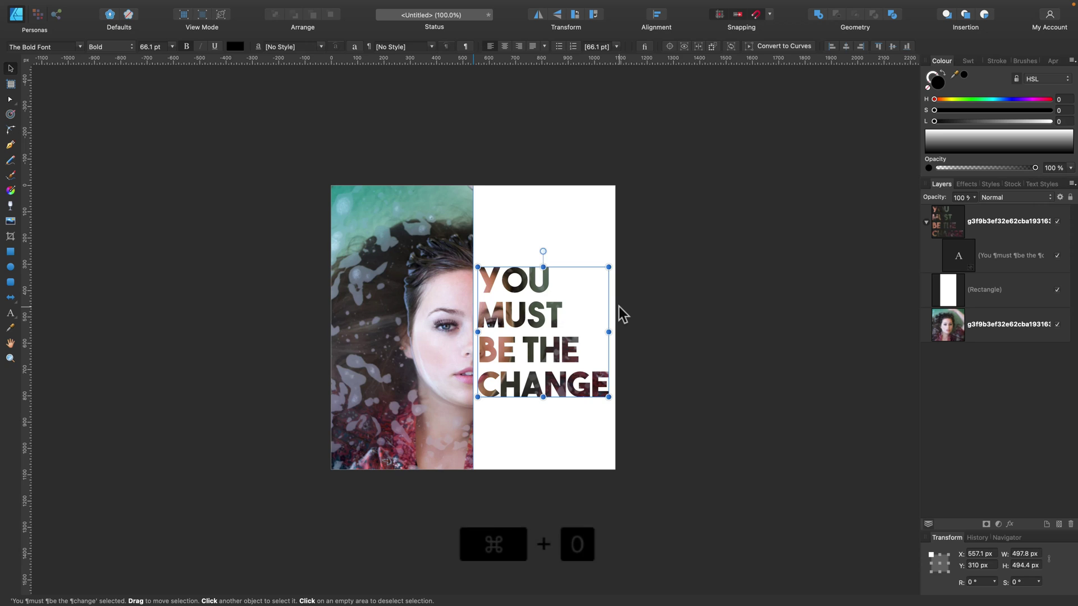
click(806, 289)
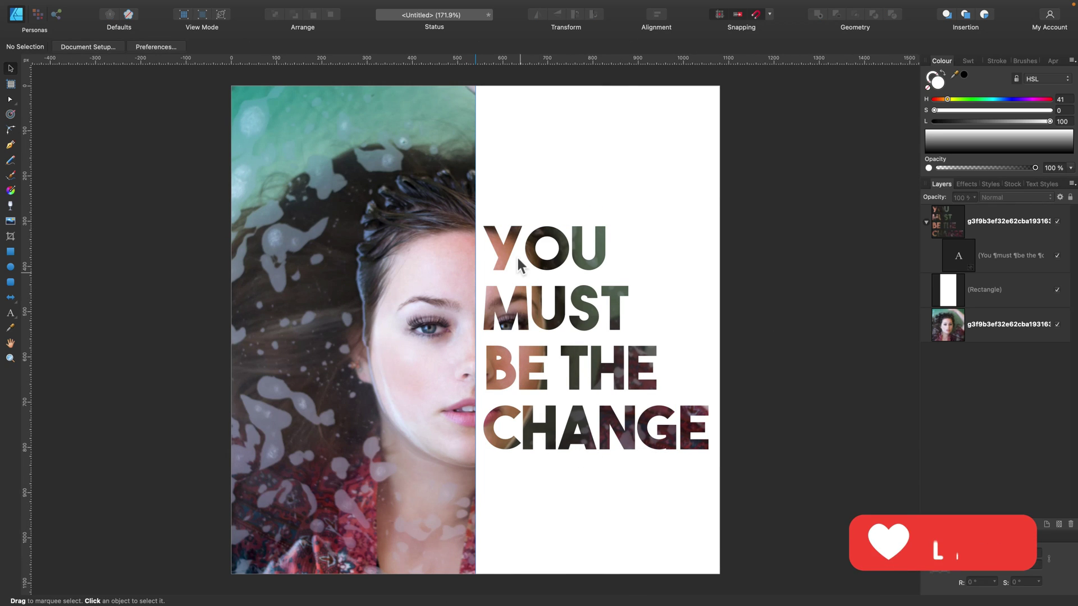
click(958, 250)
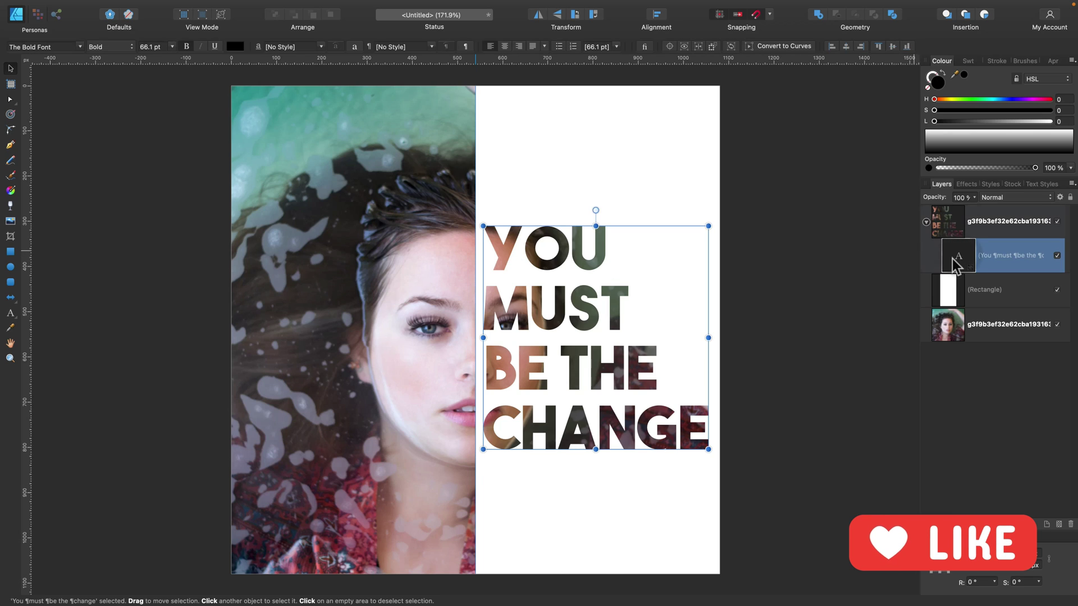
click(614, 314)
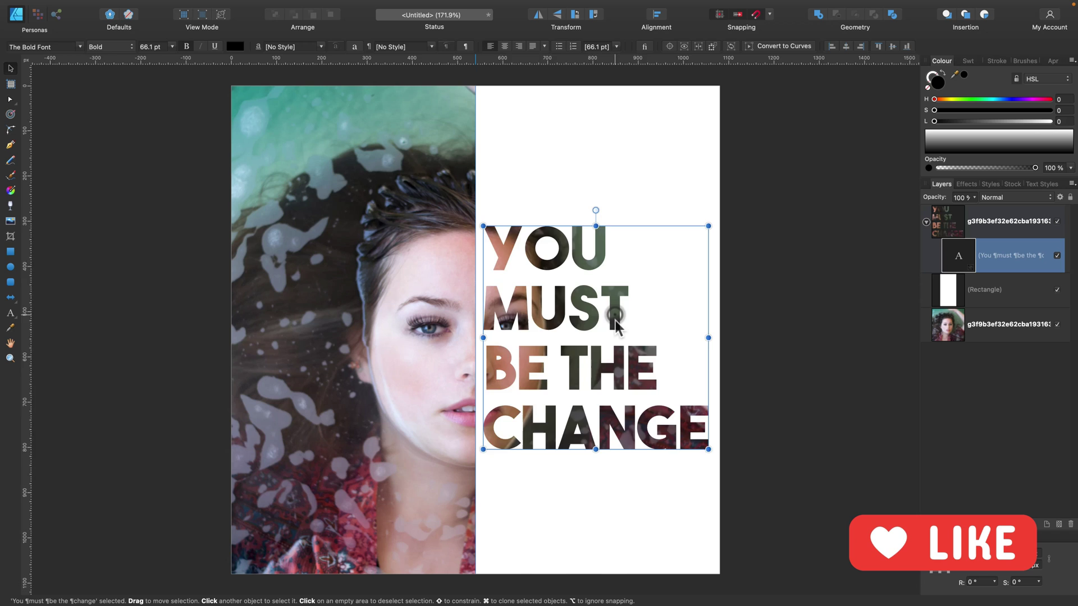
mouse_move(615, 314)
mouse_down()
mouse_move(615, 427)
mouse_move(608, 242)
mouse_move(609, 333)
mouse_move(619, 324)
mouse_up()
key(super+t)
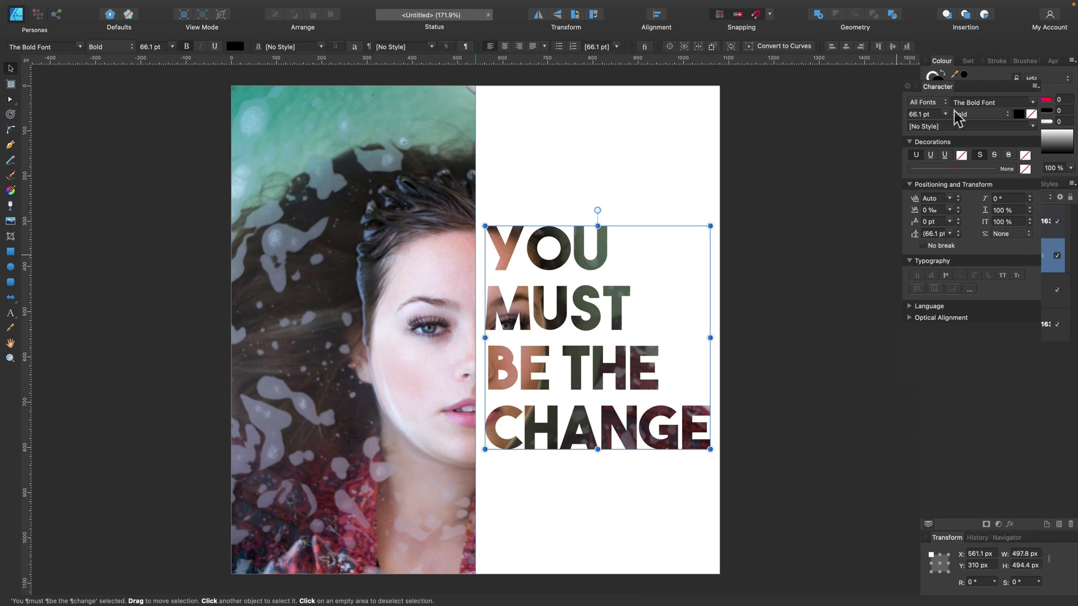
Keep baseline shift at 0 pt and tighten the leading to 51.1 pt
click(958, 224)
click(958, 224)
click(958, 224)
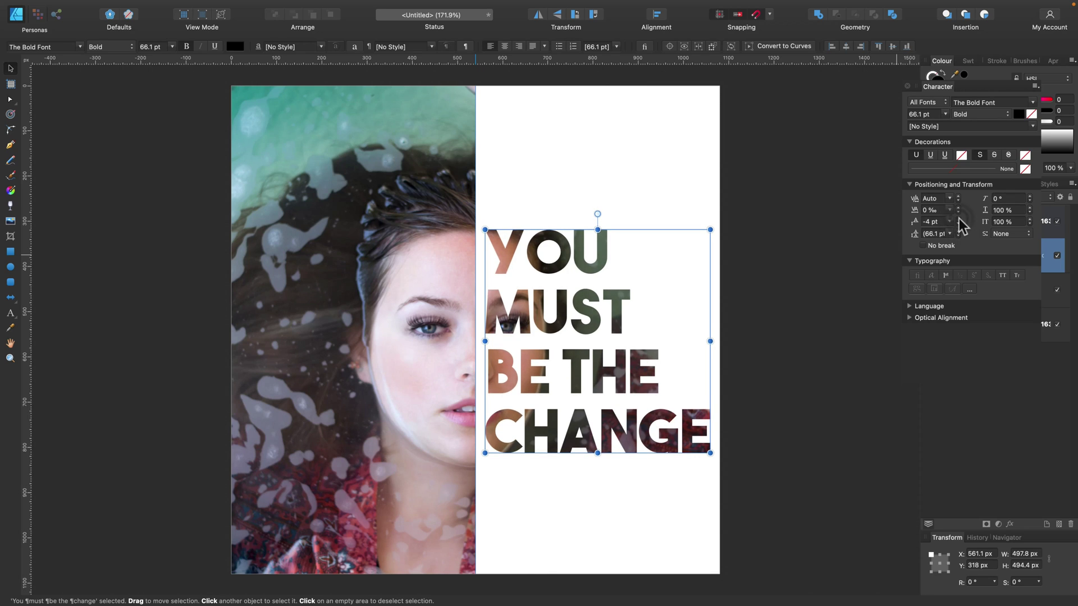
click(958, 219)
click(958, 219)
click(958, 219)
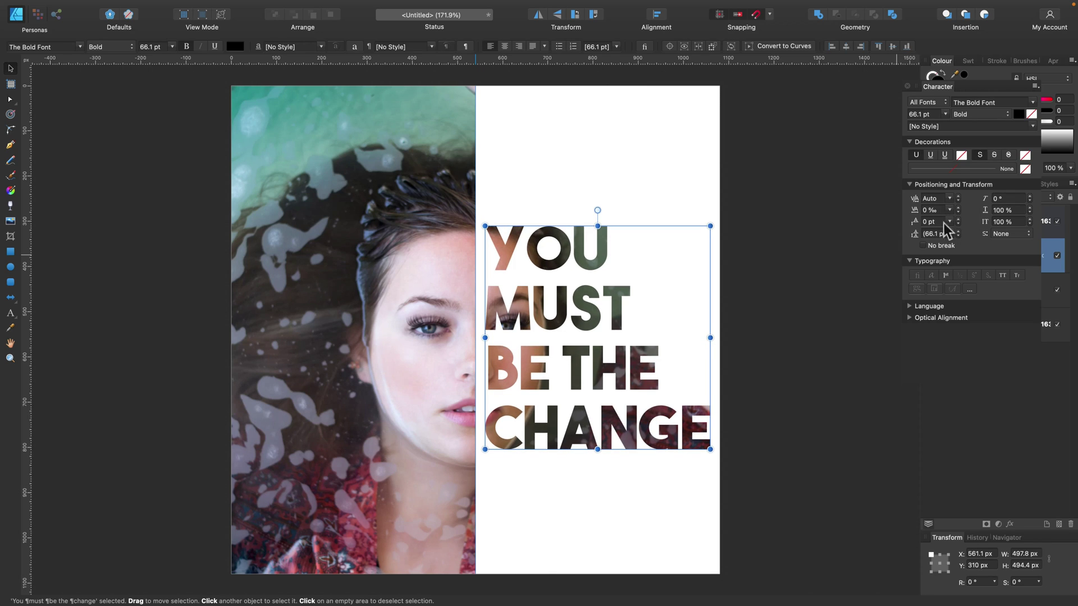
click(958, 236)
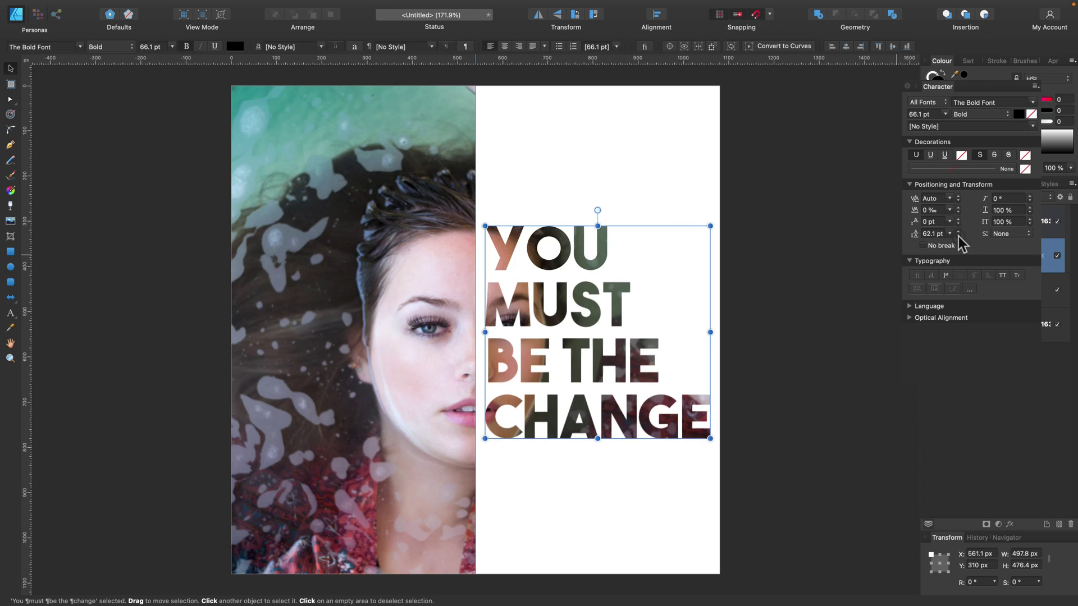
click(958, 236)
click(958, 236)
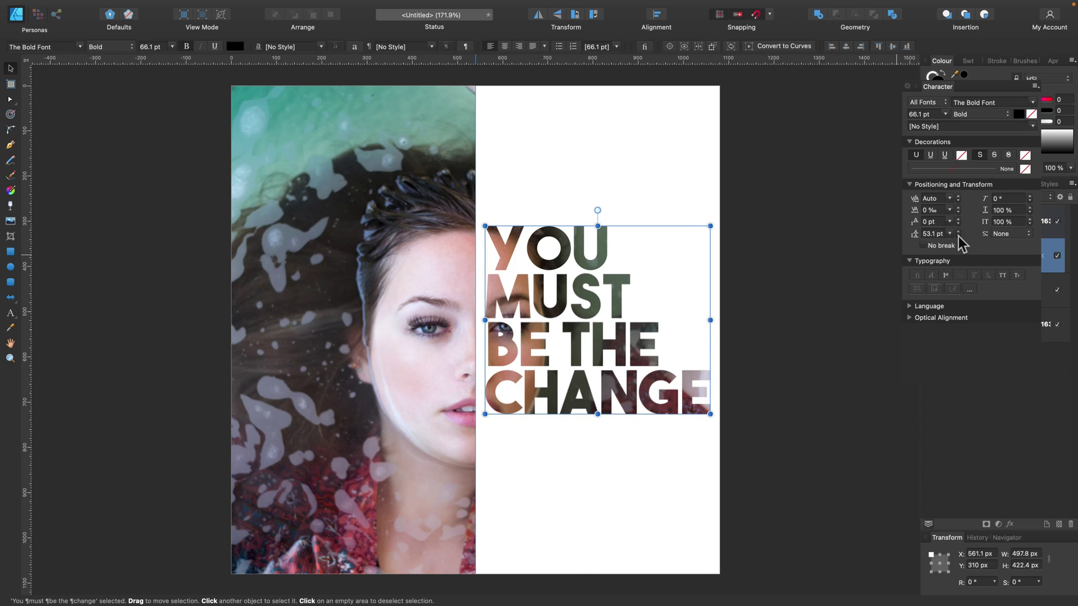
click(959, 236)
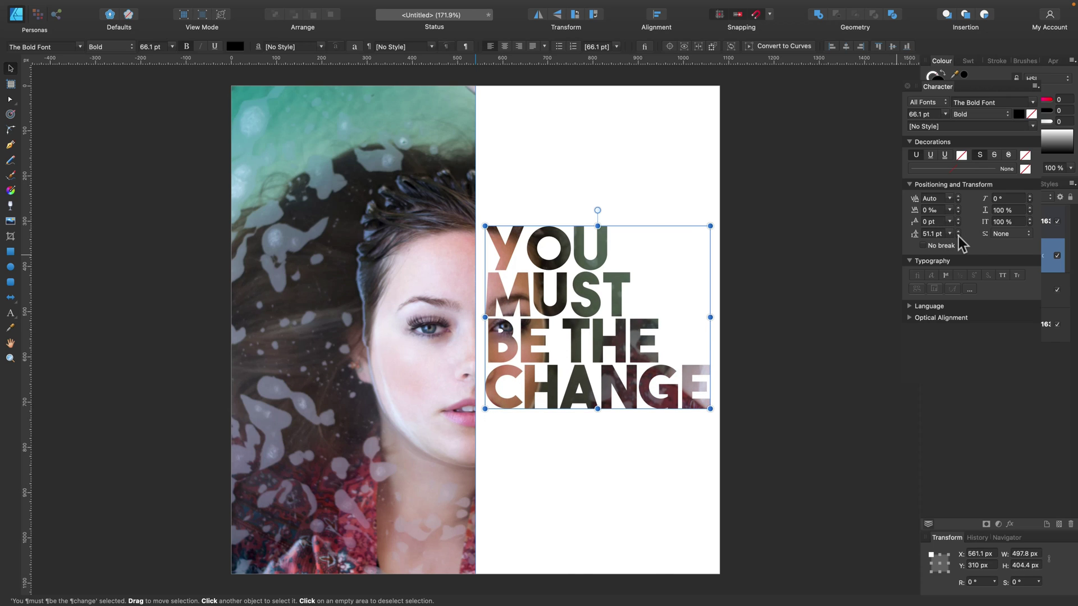
Reduce the text's tracking step by step to -37‰
click(958, 212)
click(958, 212)
click(958, 212)
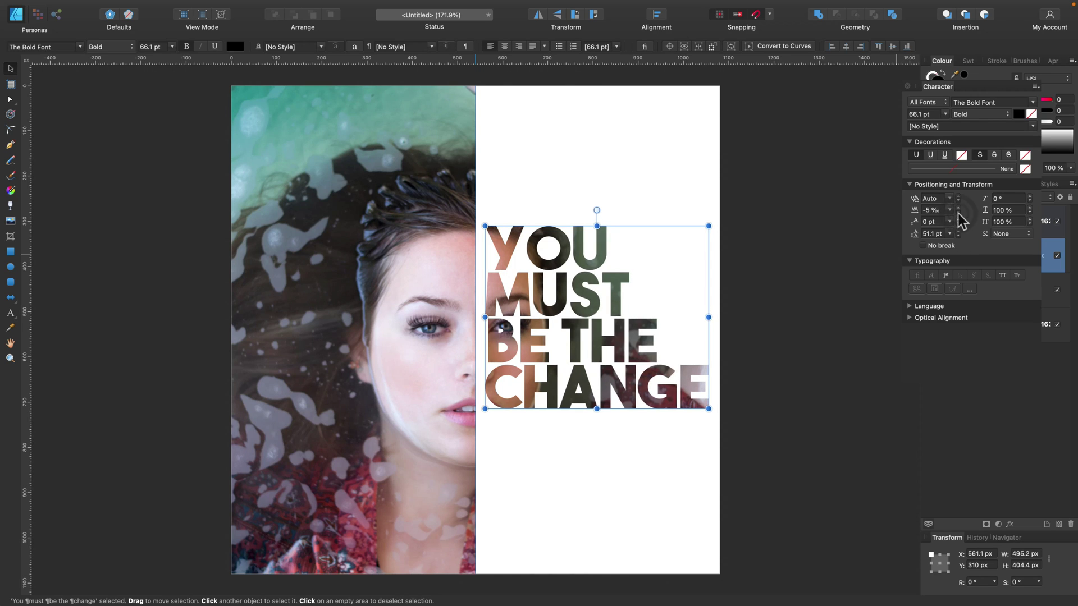
click(958, 212)
click(958, 212)
click(958, 212)
click(958, 212)
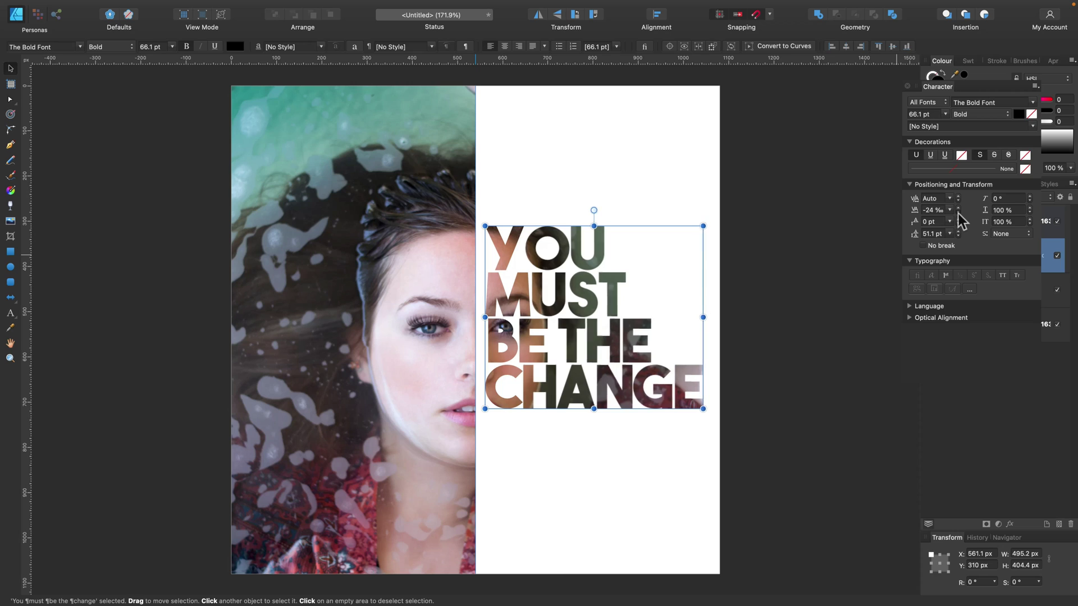
click(958, 212)
click(958, 212)
click(958, 212)
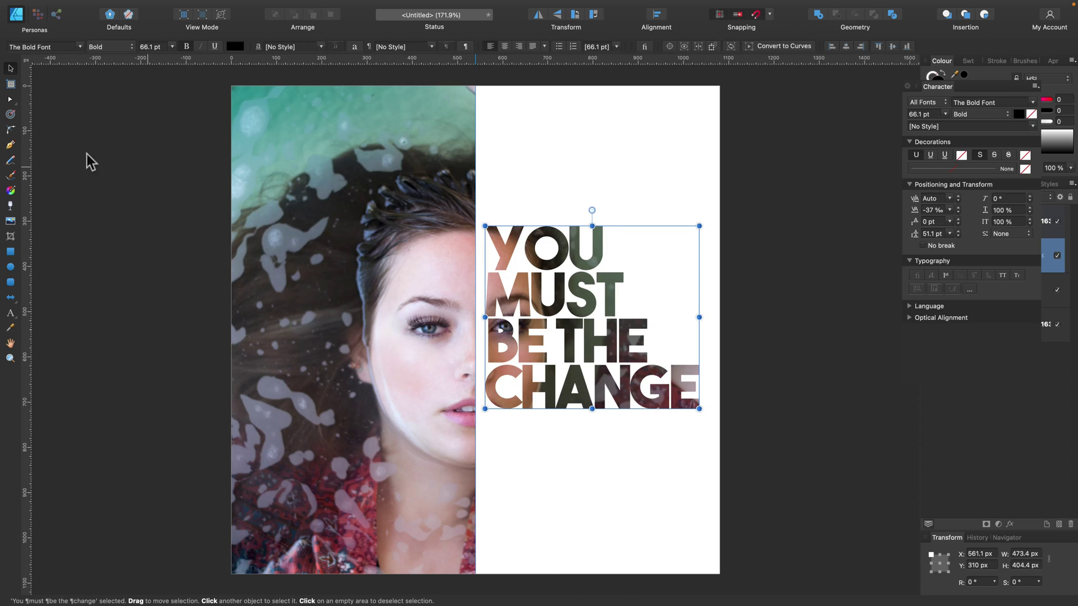
Align the text to the page centre and enlarge it to about 526 × 450 px
drag(536, 266, 527, 267)
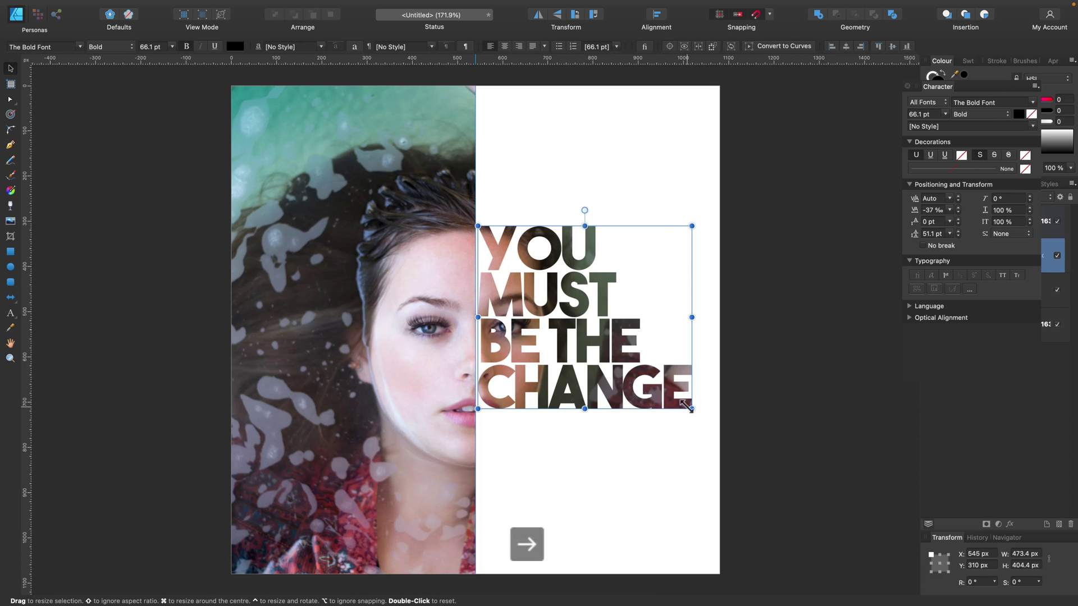
drag(690, 408, 717, 431)
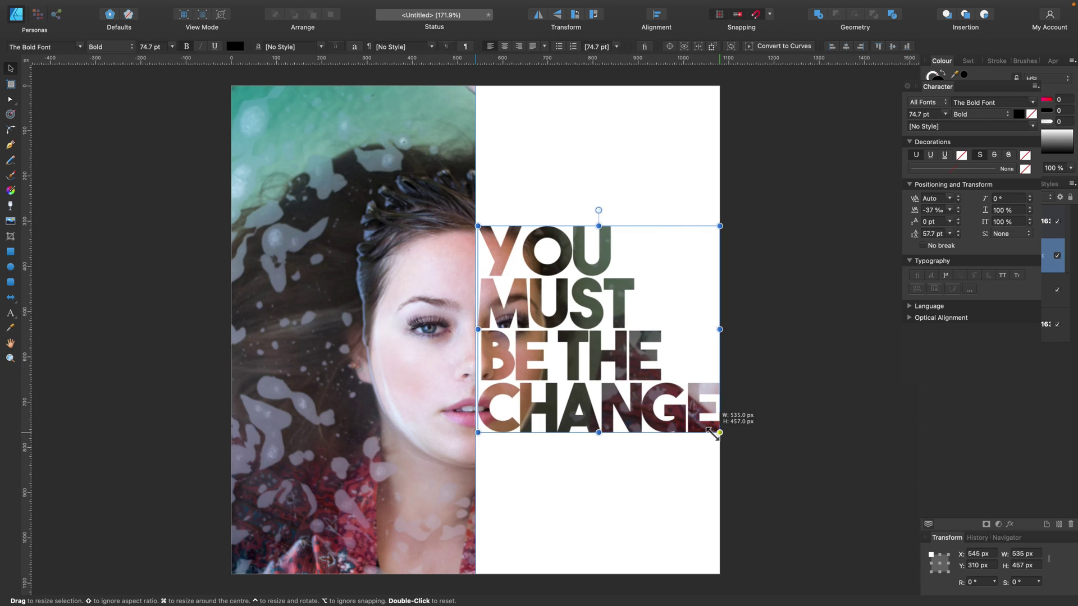
drag(645, 414, 647, 415)
Deselect the headline and close the floating Character panel
click(630, 202)
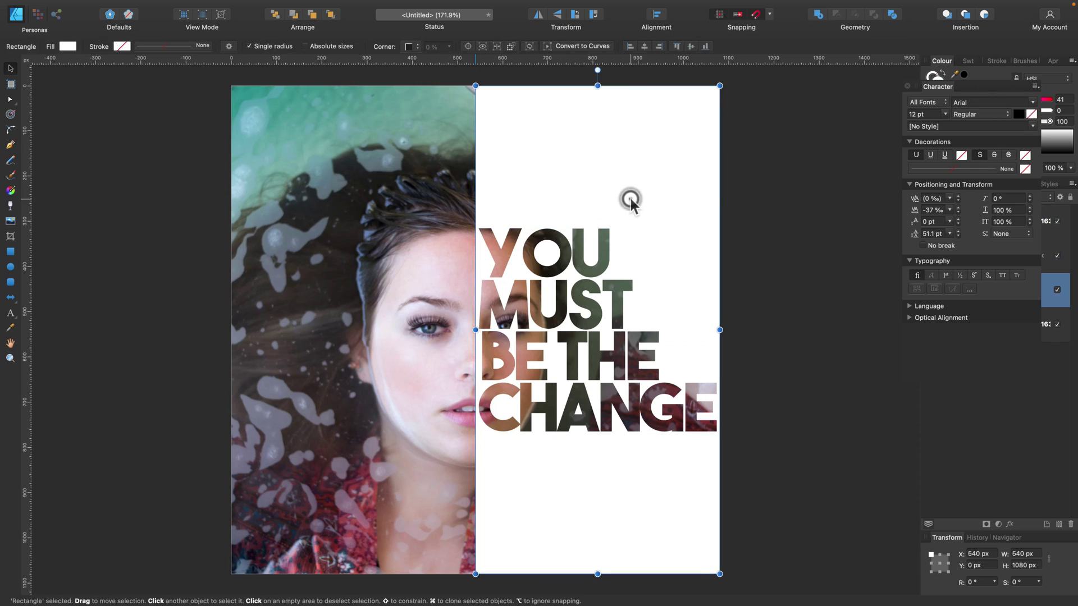
click(794, 190)
click(907, 86)
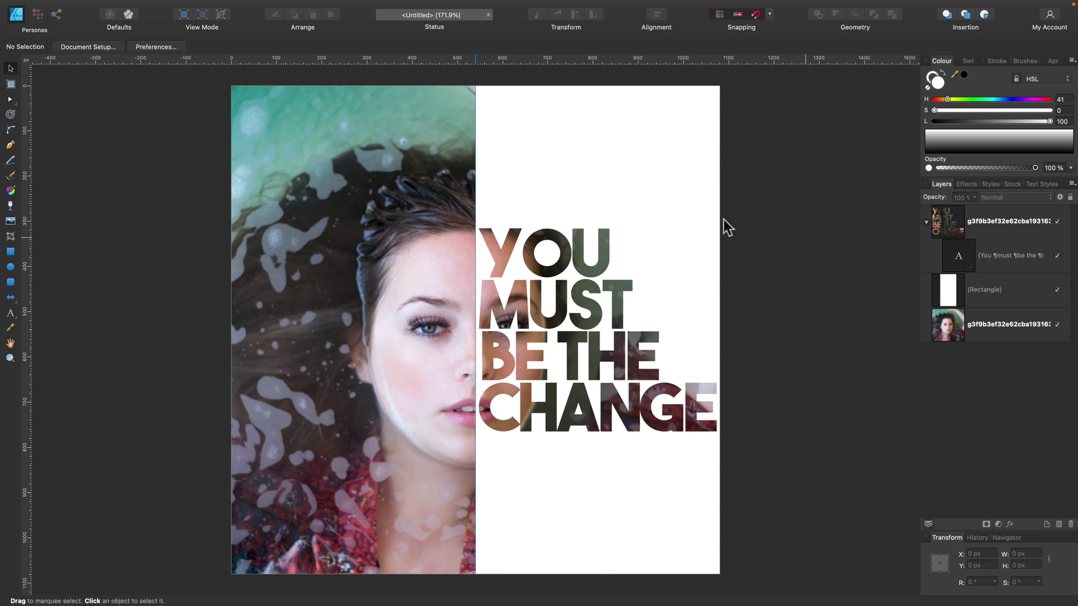
Open File > Export, choose JPEG at 1080 × 1080 px, and preview it
mouse_move(57, 2)
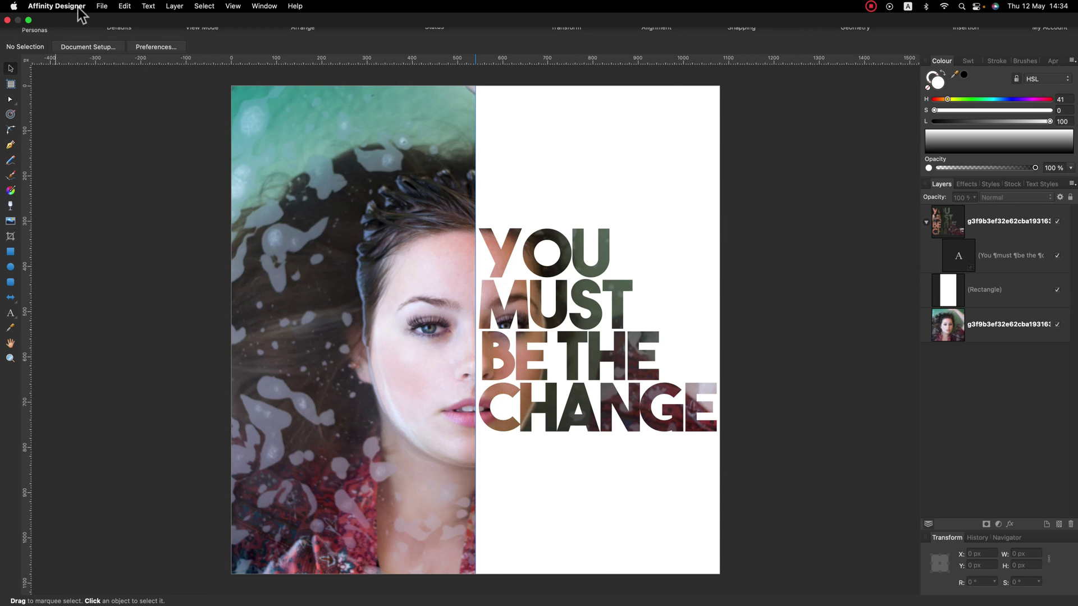
click(101, 6)
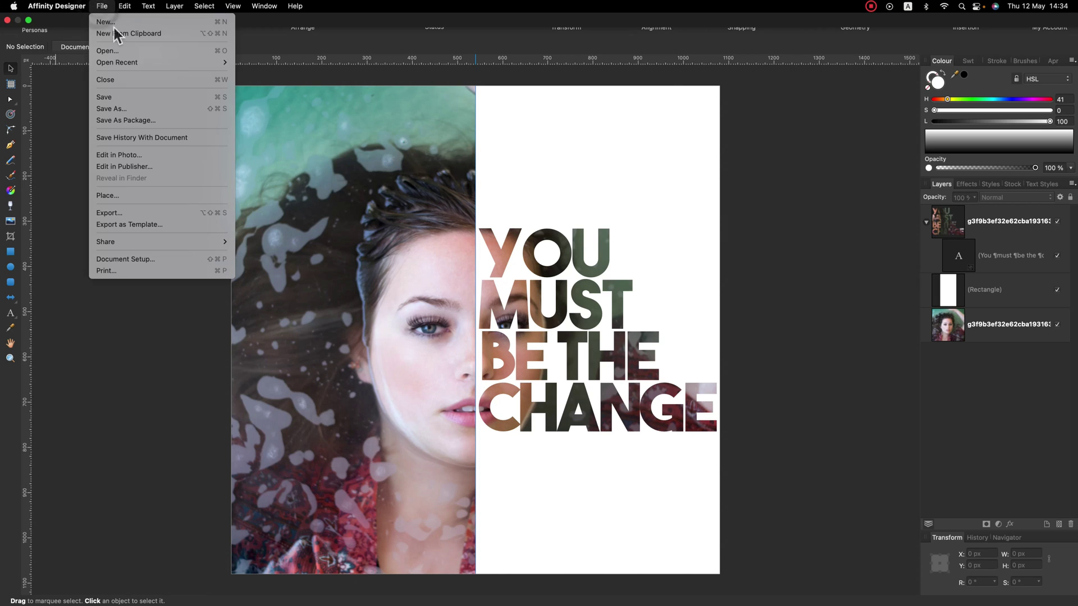
click(125, 213)
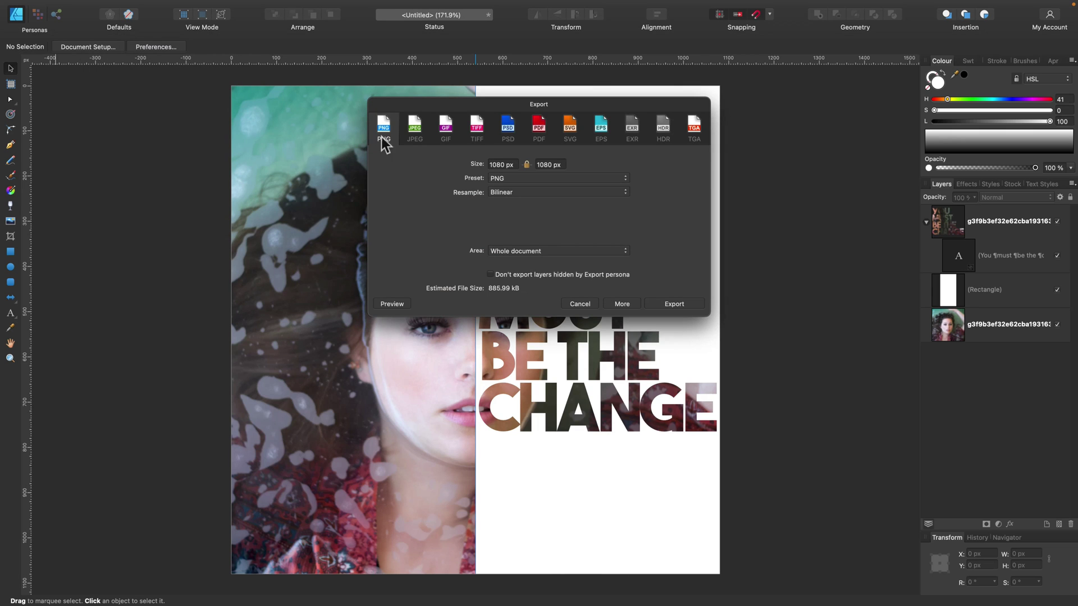
click(414, 130)
click(391, 303)
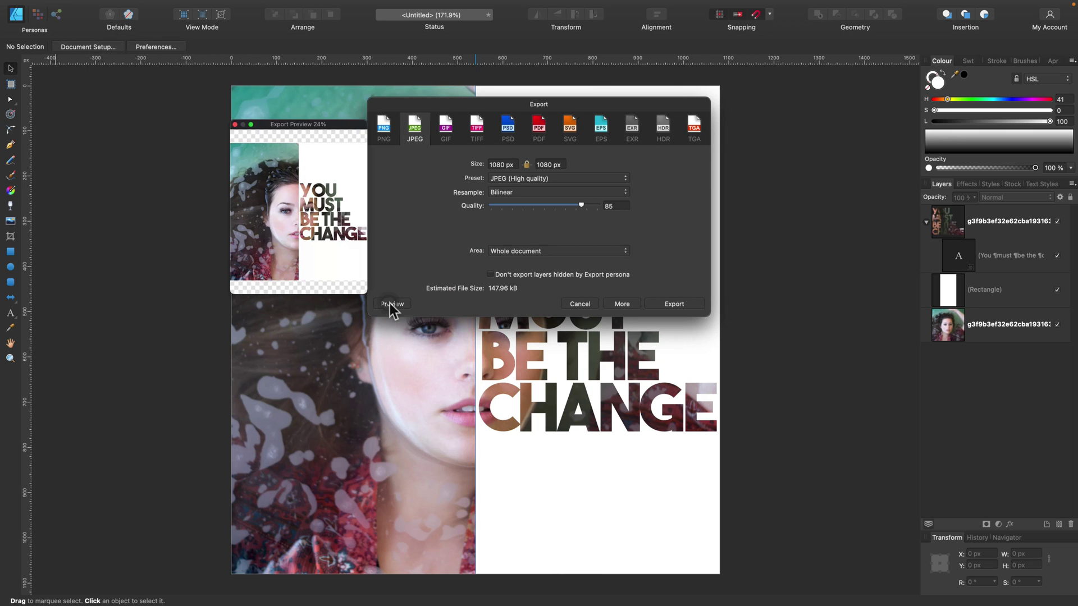